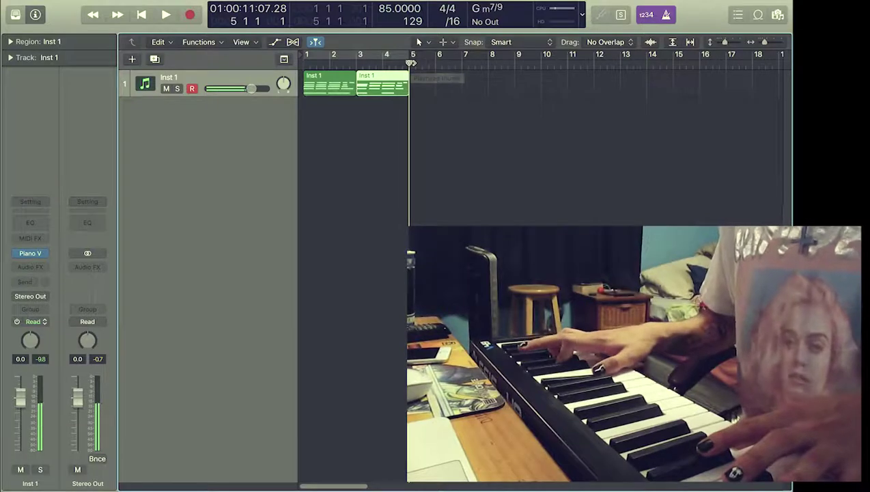
Step: Record a two-bar piano part from bar 5 to bar 7 on the Inst 1 track, and deselect the regions
key("r")
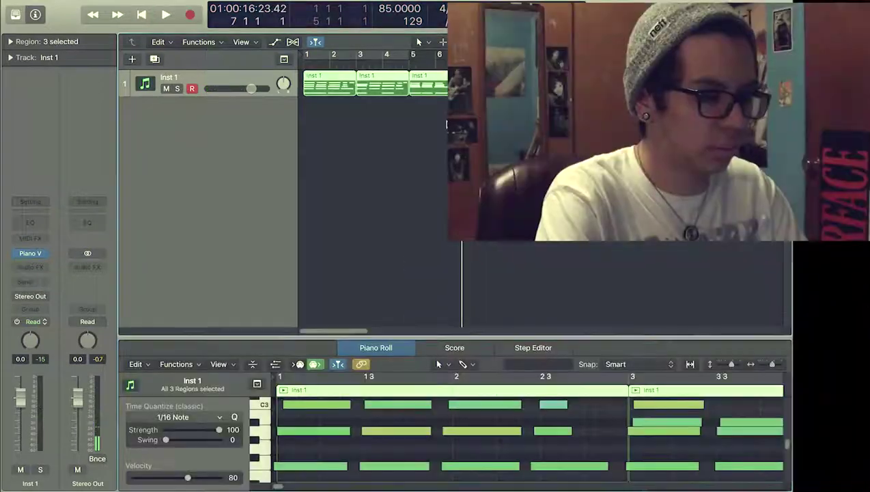
left_click(447, 124)
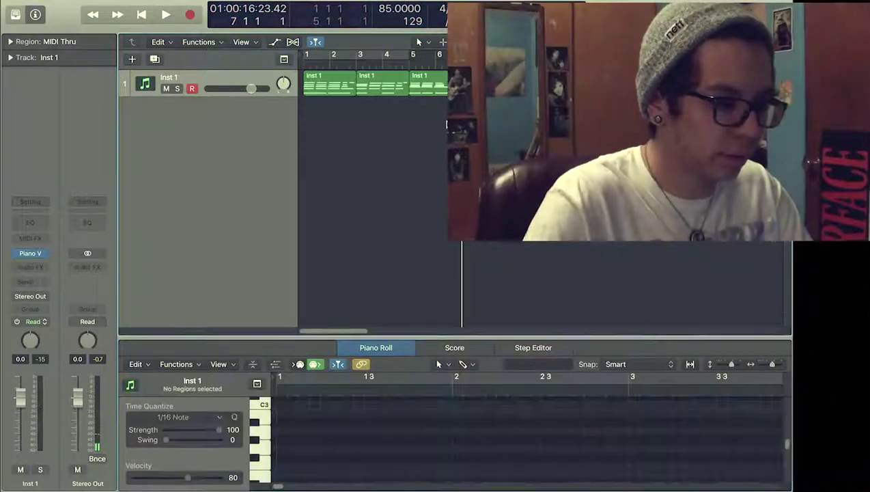
Step: Examine the notes of the region starting at bar 5 in the piano roll
left_click(439, 90)
scroll(410, 410, "down", 2)
scroll(396, 416, "left", 3)
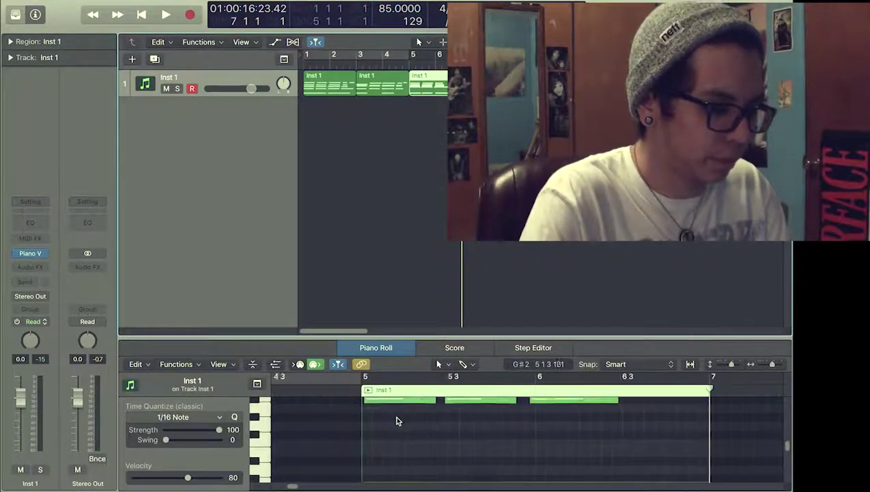
key("super+Left")
key("super+Left")
scroll(471, 413, "right", 3)
left_click(538, 405)
scroll(538, 410, "down", 2)
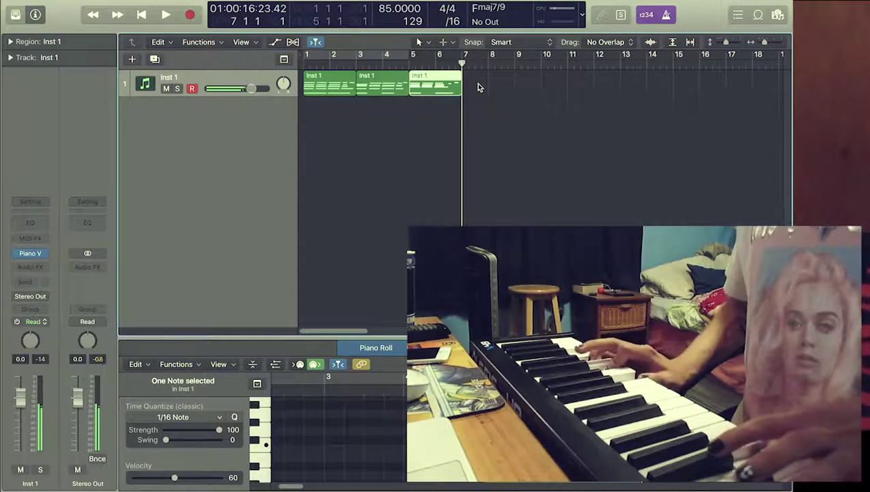
Step: Record another two-bar piano part from bar 7 to bar 9 on the Inst 1 track
key("r")
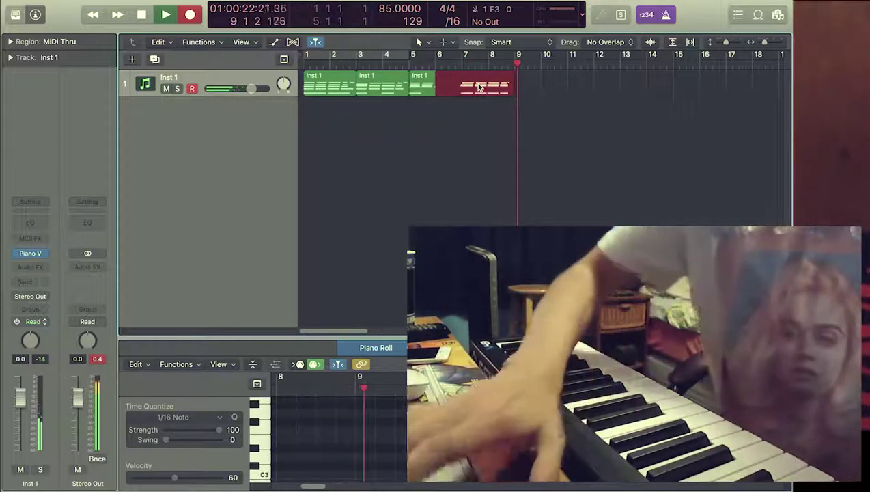
key("space")
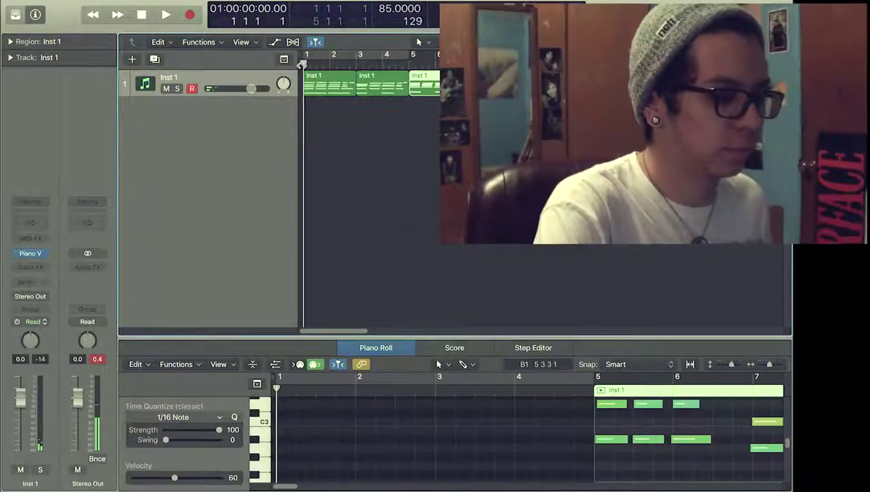
Step: Play the song from the start, and select all notes of the first region in the piano roll
key("space")
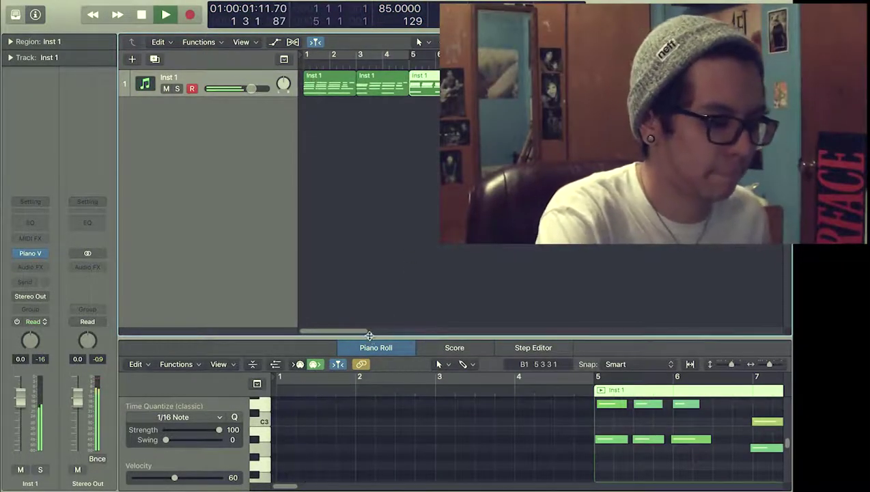
key("e")
left_click(327, 81)
key("e")
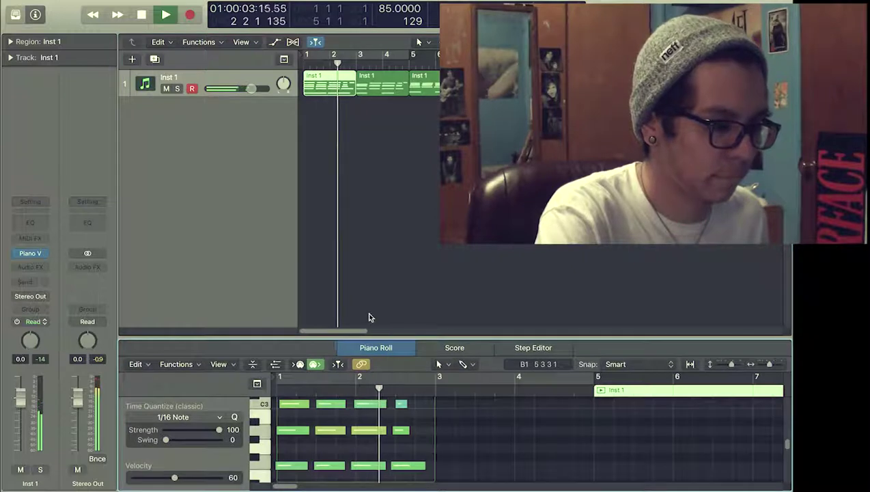
left_click(298, 452)
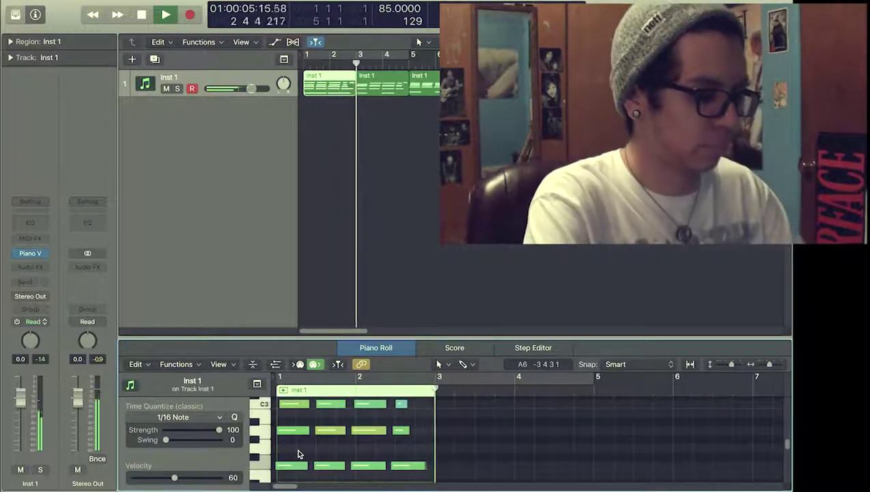
key("super+a")
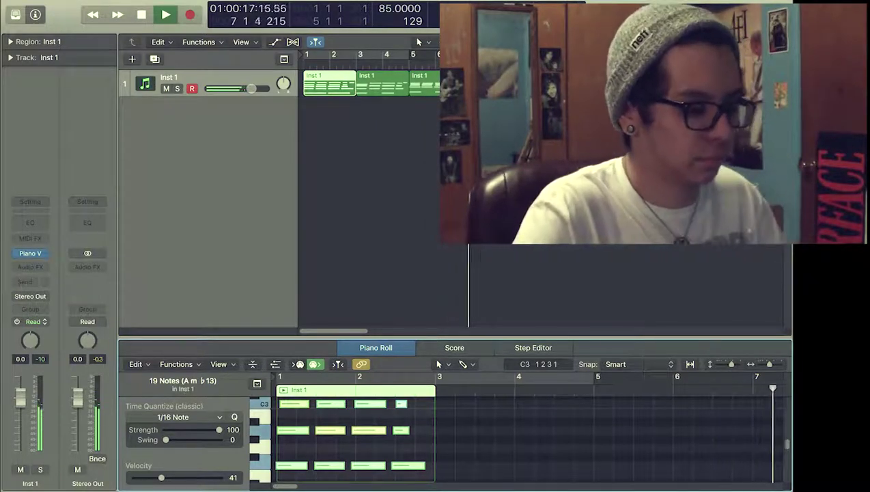
Step: Join all the Inst 1 regions into one region spanning bars 1 to 9, and reopen its piano roll
left_click_drag(334, 121, 447, 87)
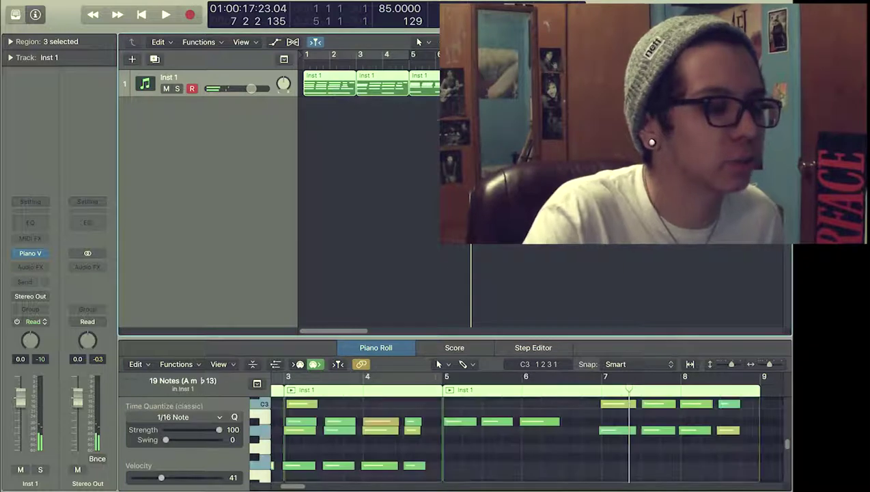
left_click(574, 188)
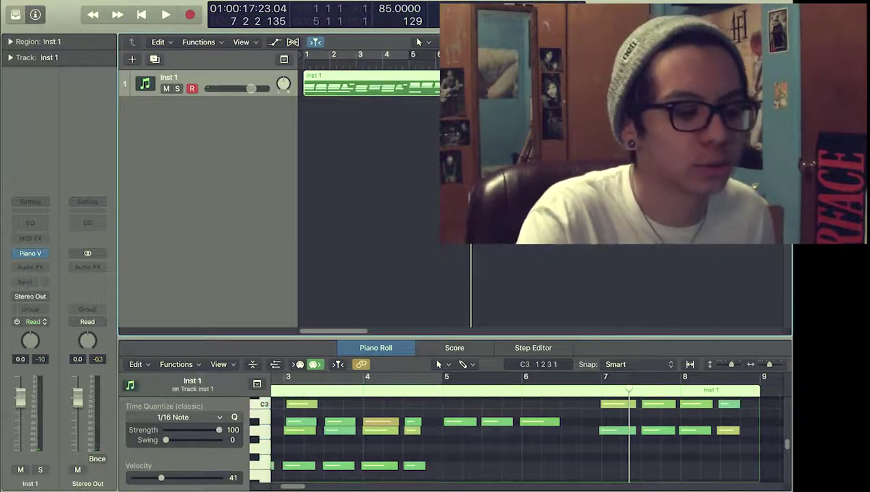
key("e")
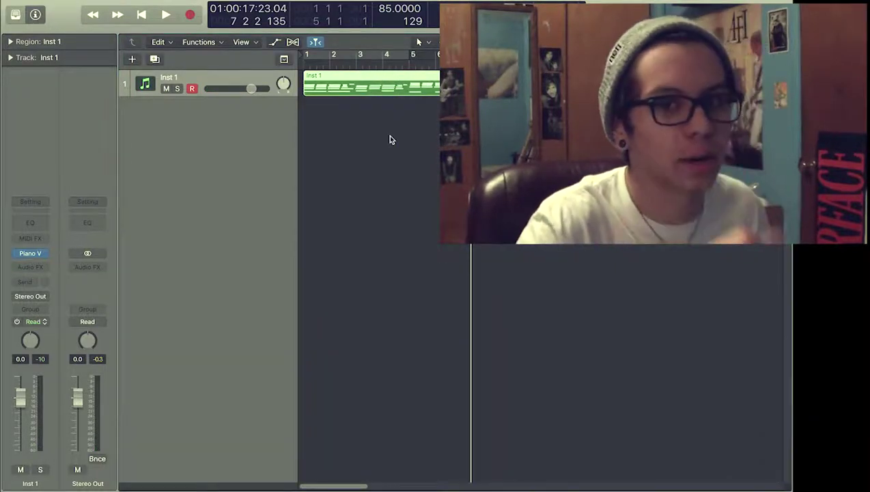
key("e")
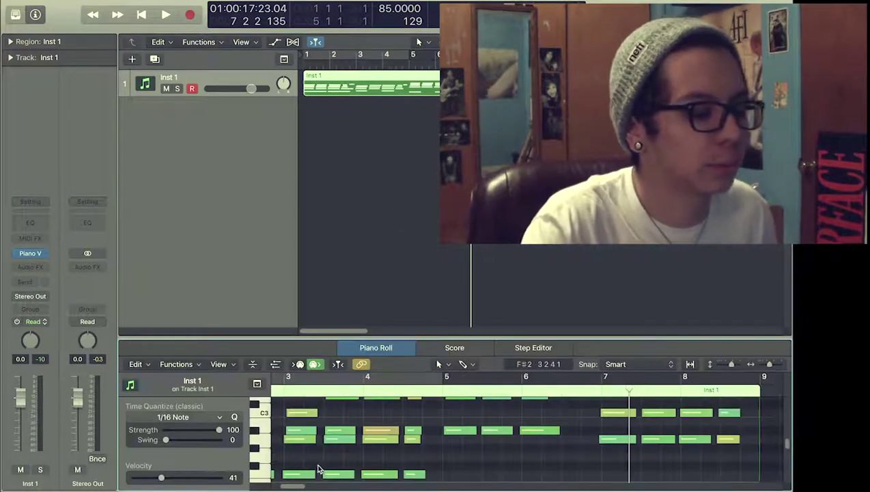
Step: Quantize all notes of the joined region to 1/16 notes, and move the first C3 note to position 1 1 1 1
scroll(349, 418, "left", 5)
key("super+a")
left_click(319, 419)
scroll(301, 429, "up", 2)
left_click(301, 429)
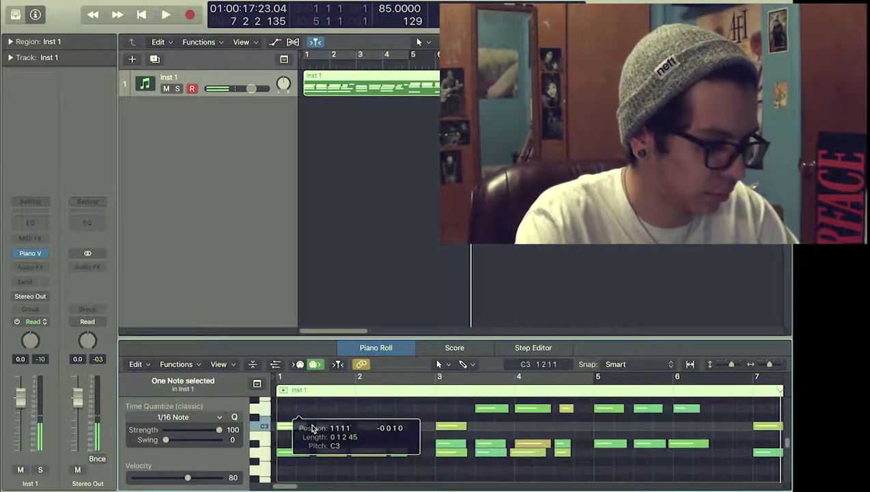
scroll(326, 419, "down", 1)
scroll(327, 420, "down", 4)
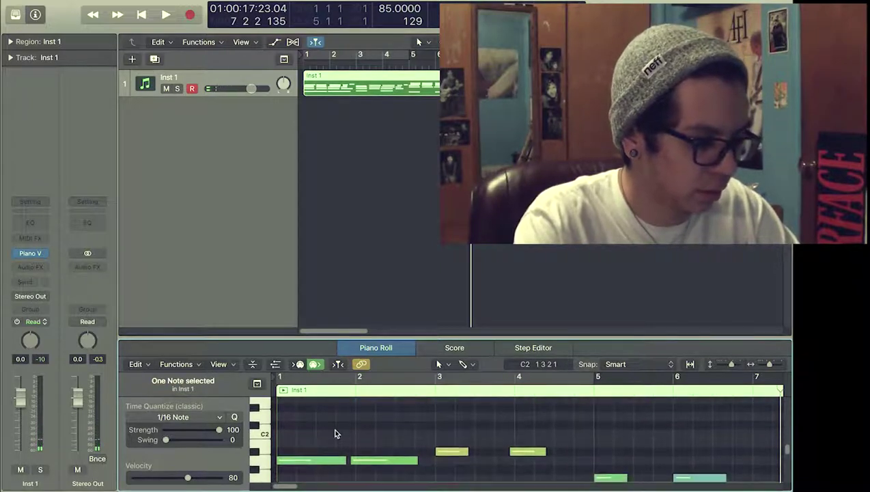
scroll(338, 431, "up", 2)
scroll(365, 424, "up", 3)
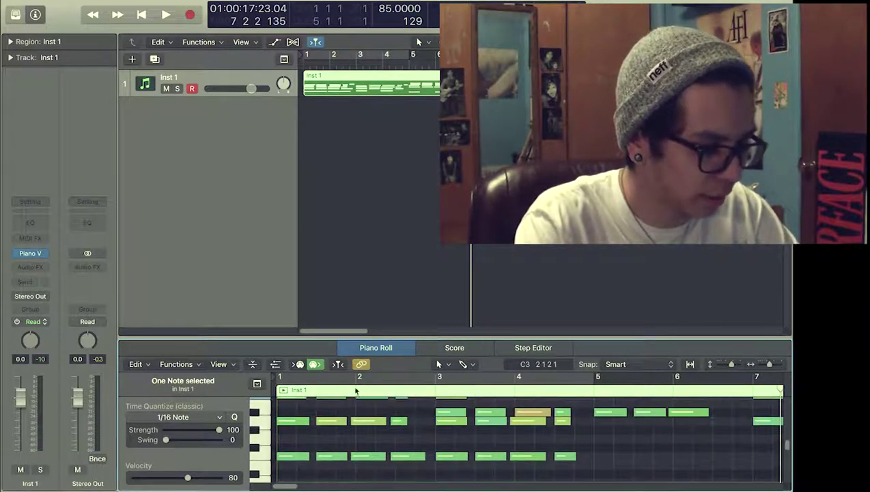
Step: Adjust the note timing around bar 2, and enlarge the piano roll area
left_click(355, 390)
key("super+Right")
key("super+Right")
left_click_drag(366, 421, 414, 441)
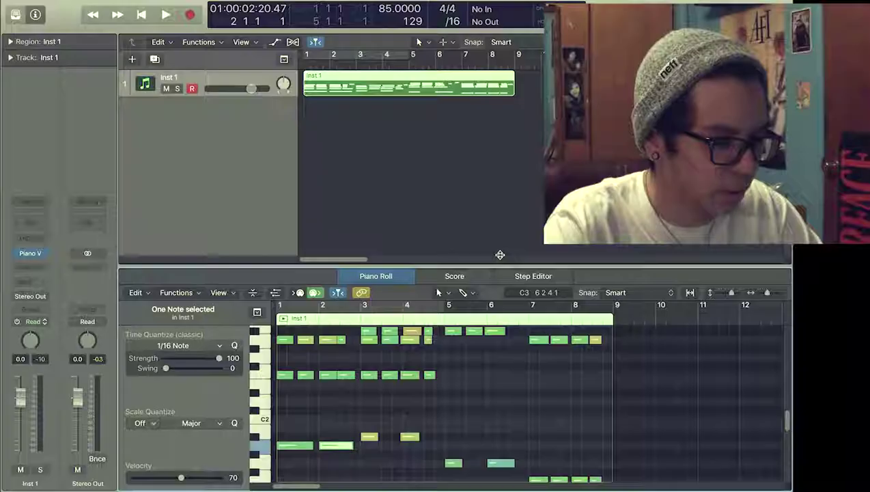
left_click_drag(434, 286, 499, 250)
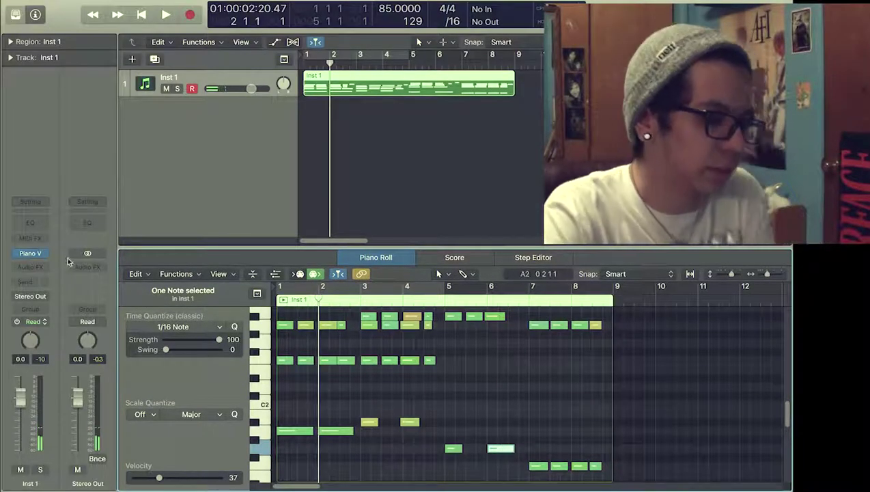
Step: Set the first A1 bass note's velocity to 90 with the Fixed Velocity MIDI transform
left_click(176, 273)
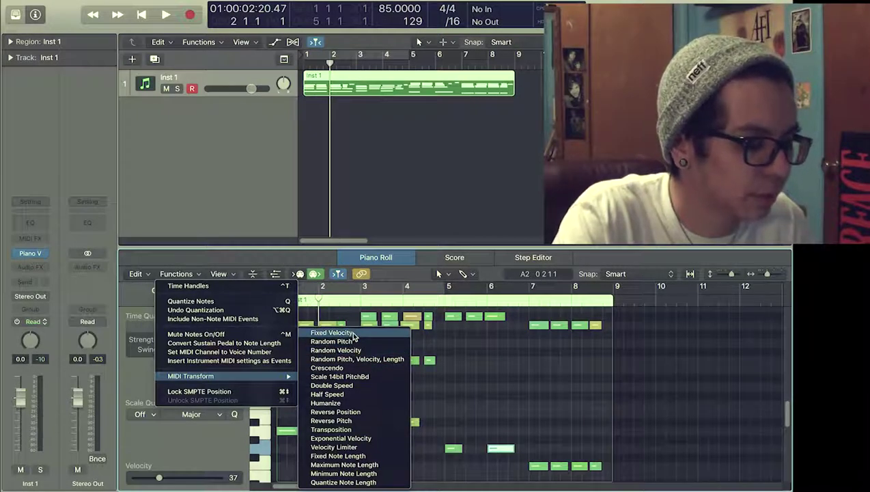
left_click(354, 335)
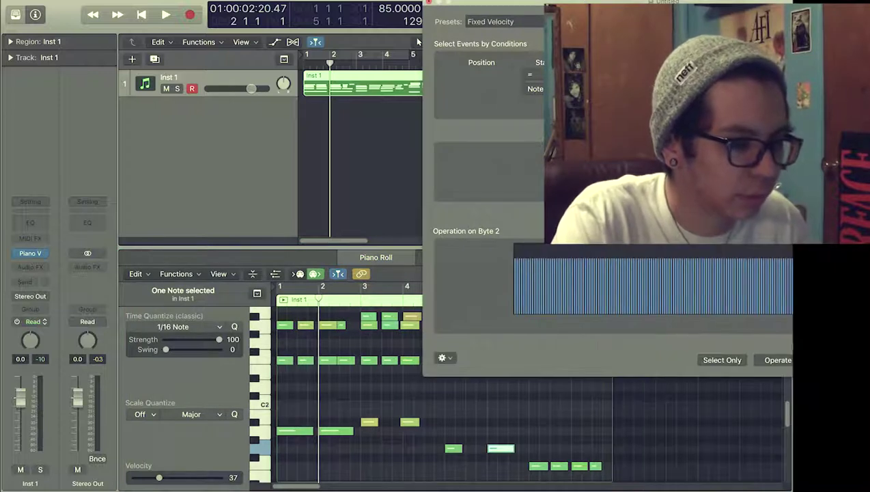
left_click(386, 424)
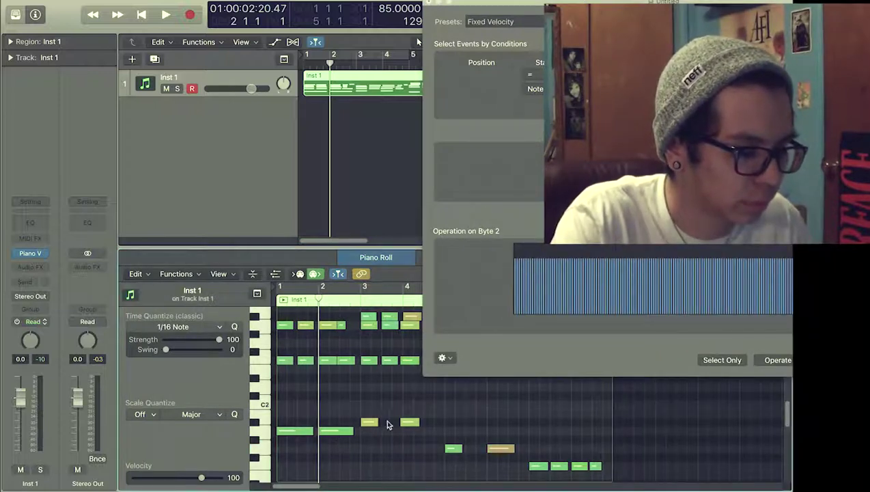
left_click_drag(717, 167, 718, 170)
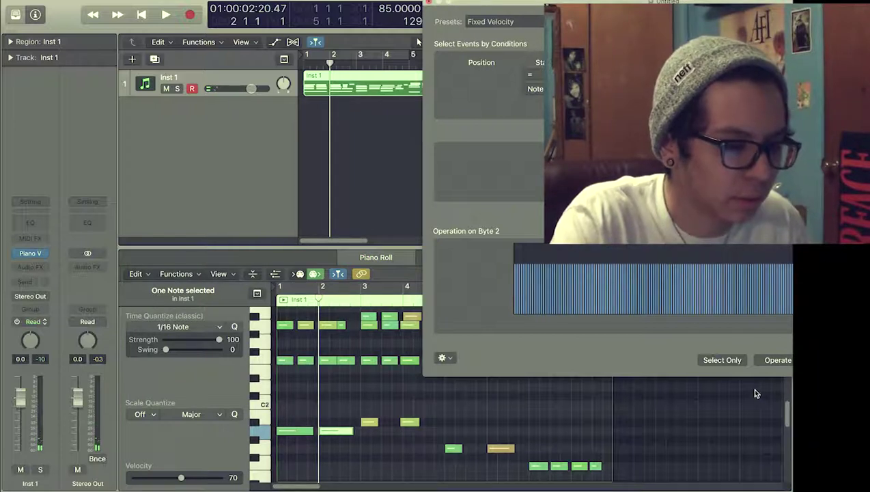
left_click(304, 435)
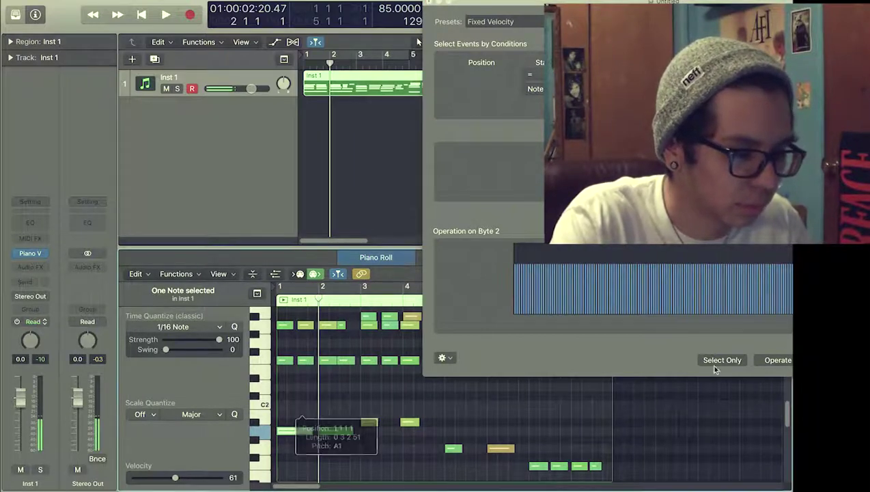
left_click(770, 359)
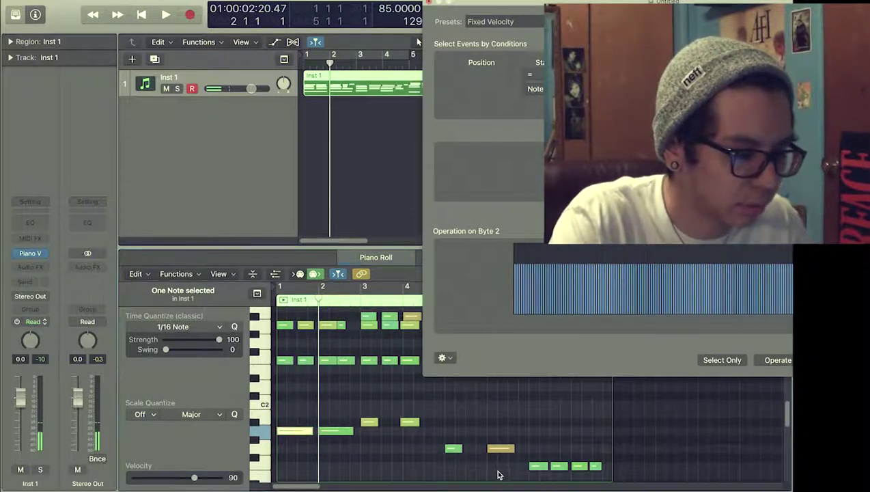
Step: Apply fixed velocities to the remaining bass notes one by one, using 88 and 87 for the final two
left_click(337, 431)
left_click(768, 360)
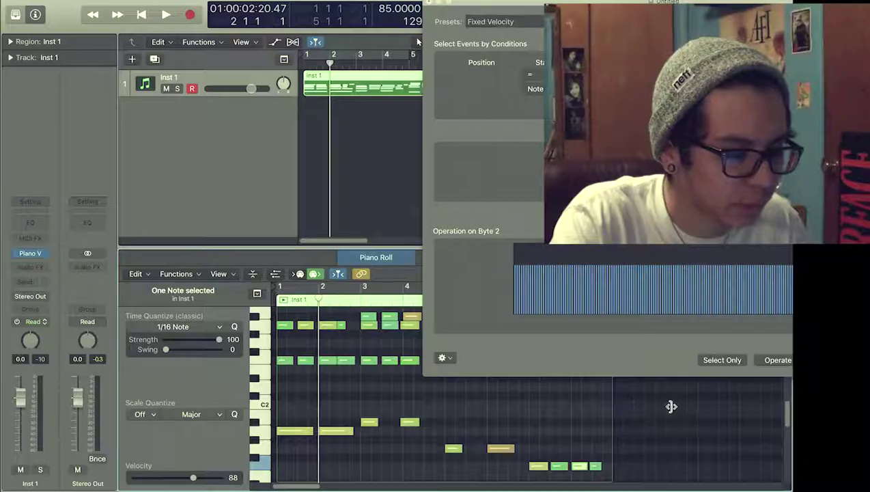
left_click(768, 360)
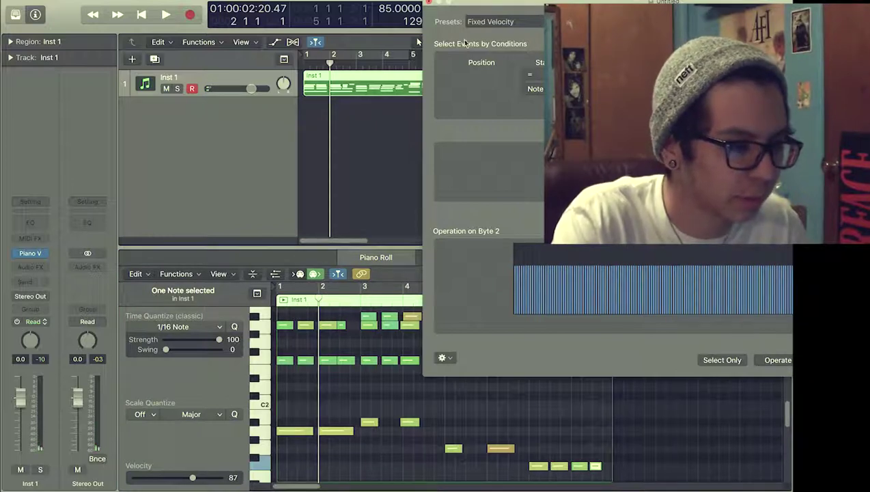
Step: Lower the Fixed Velocity transform's value to 75, and apply it to the individual chord notes
left_click_drag(474, 5, 368, 59)
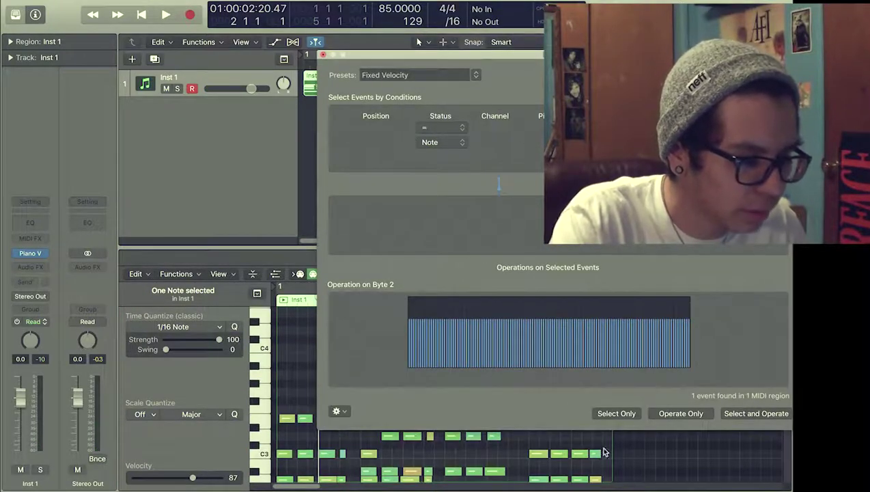
left_click(596, 453)
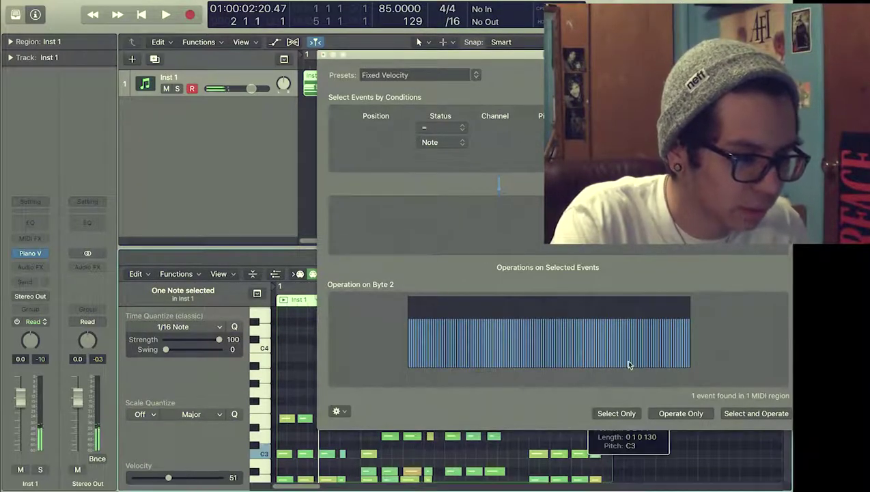
left_click(632, 254)
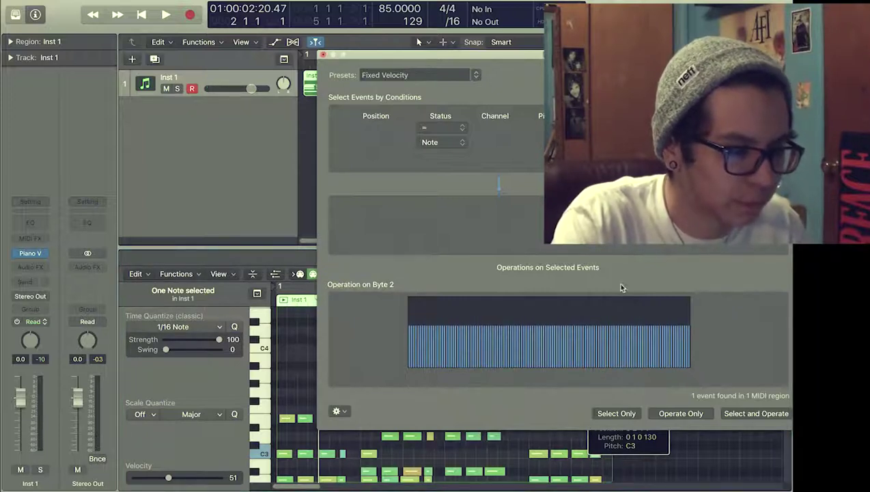
left_click(756, 413)
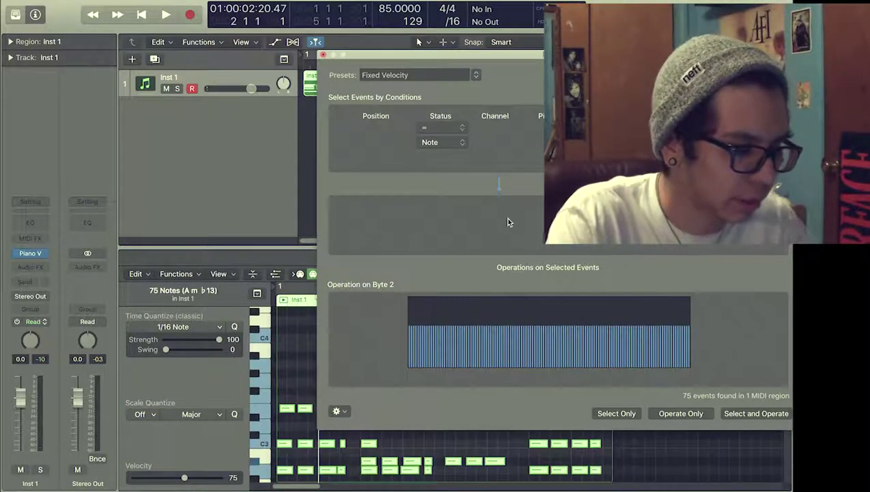
key("Right")
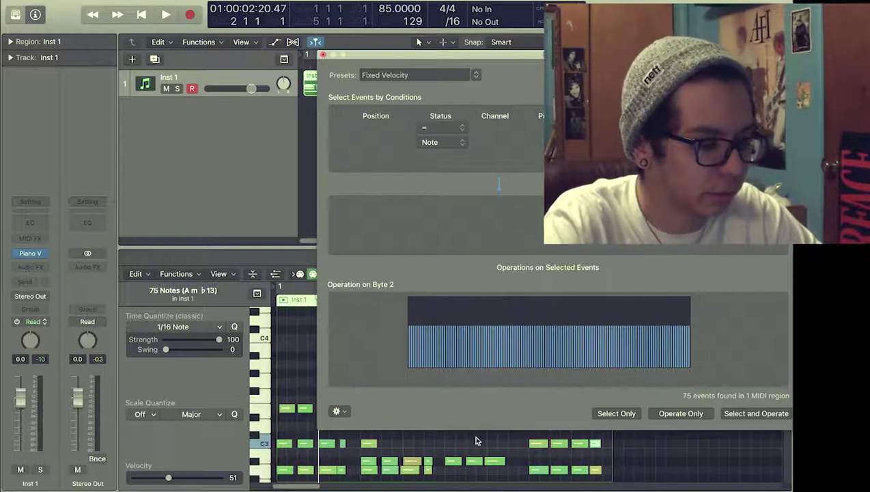
left_click(388, 469)
left_click(638, 413)
left_click(331, 442)
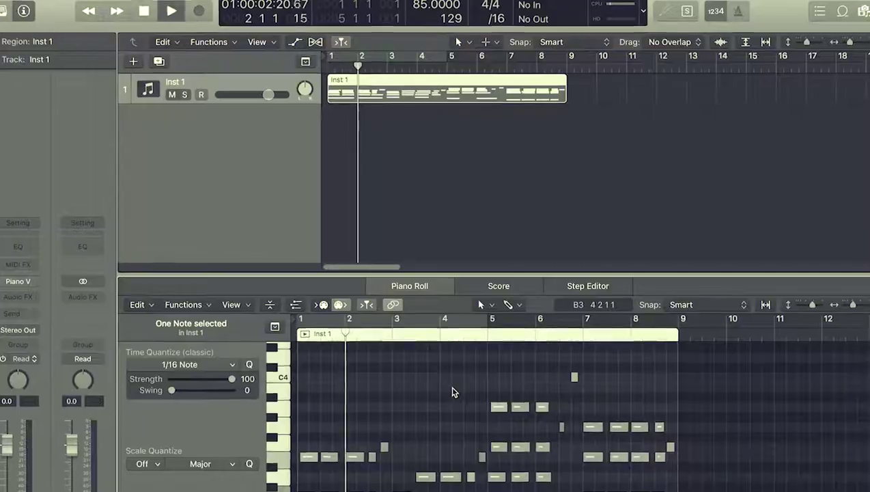
Step: Move the A2 and F2 notes of the bar 4 chord to start at position 4 1 1 1
right_click(426, 372)
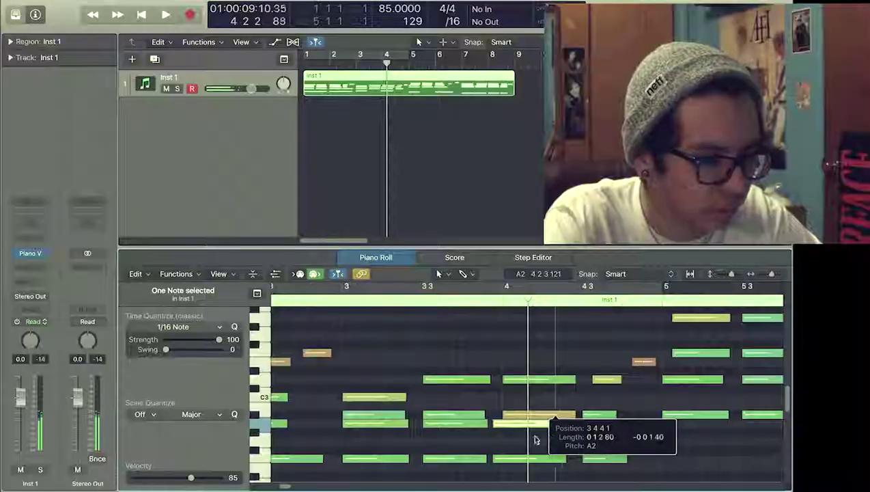
mouse_move(534, 439)
left_mouse_down()
mouse_move(519, 428)
mouse_move(532, 421)
mouse_move(529, 428)
left_mouse_up()
left_click_drag(516, 459, 533, 459)
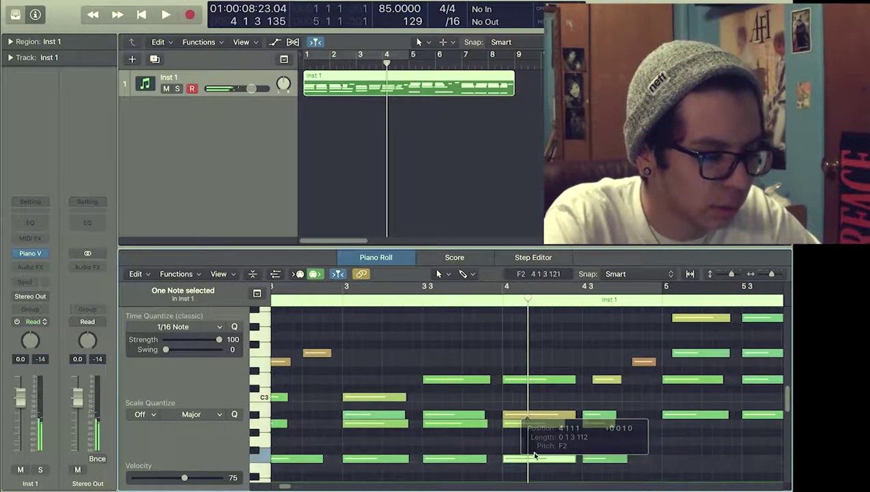
Step: Apply the Humanize MIDI transform to all notes in the region, with a random position offset of 10 ticks
key("super+Left")
scroll(546, 441, "down", 5)
scroll(561, 429, "up", 5)
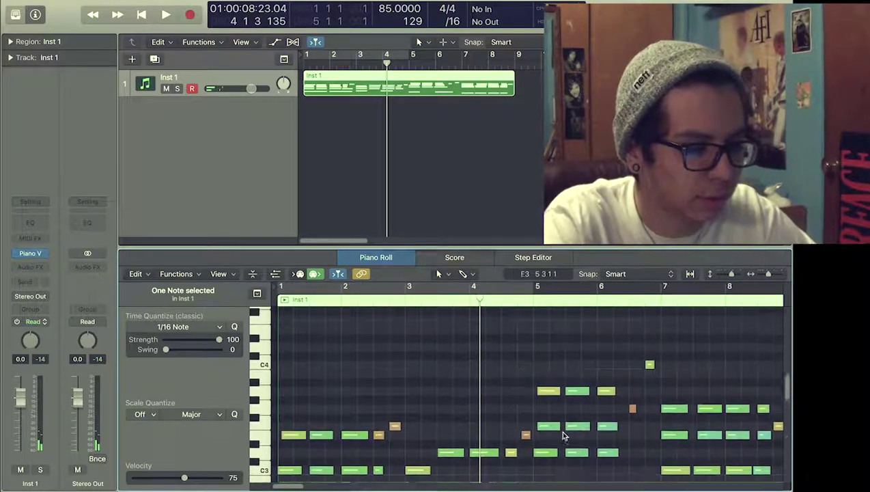
scroll(566, 424, "up", 3)
key("super+Left")
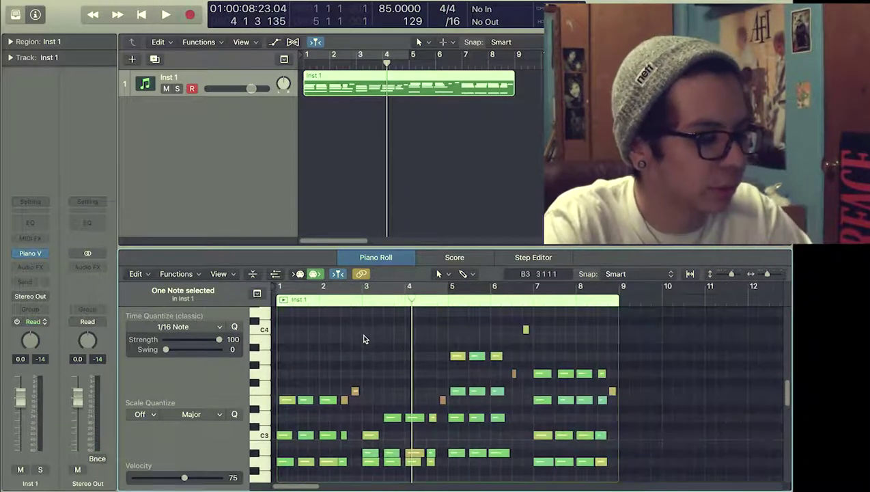
key("super+a")
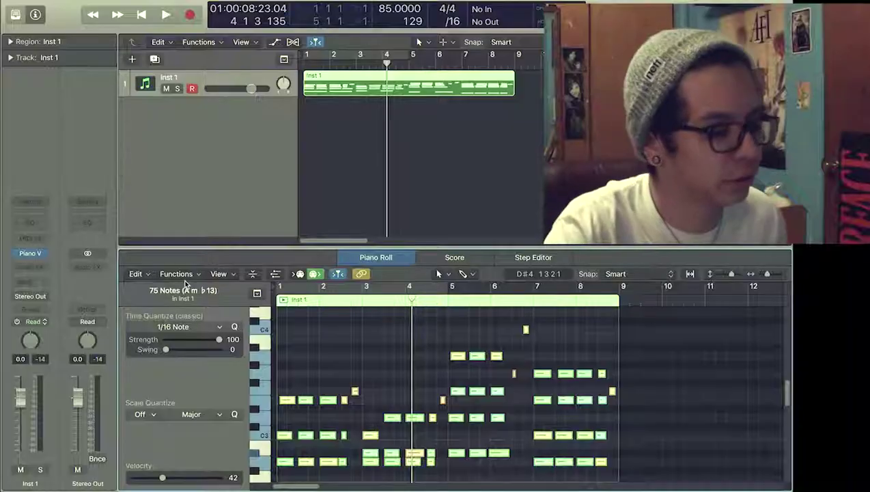
left_click(185, 276)
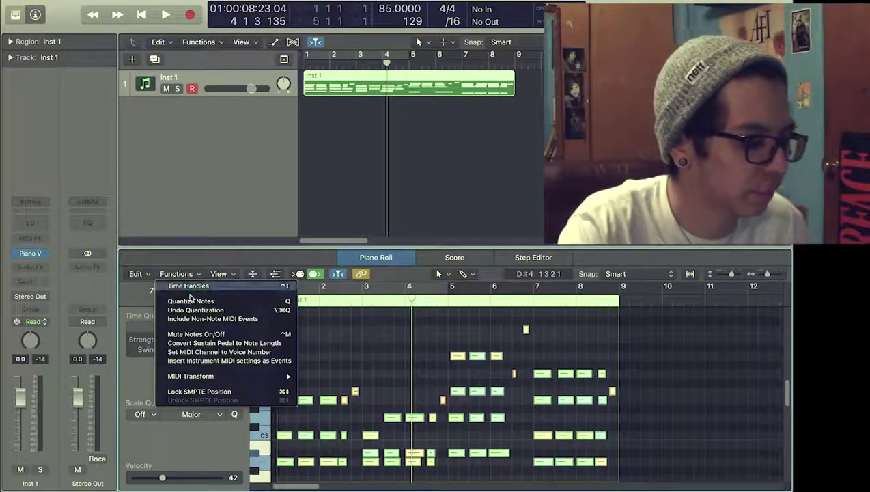
mouse_move(202, 377)
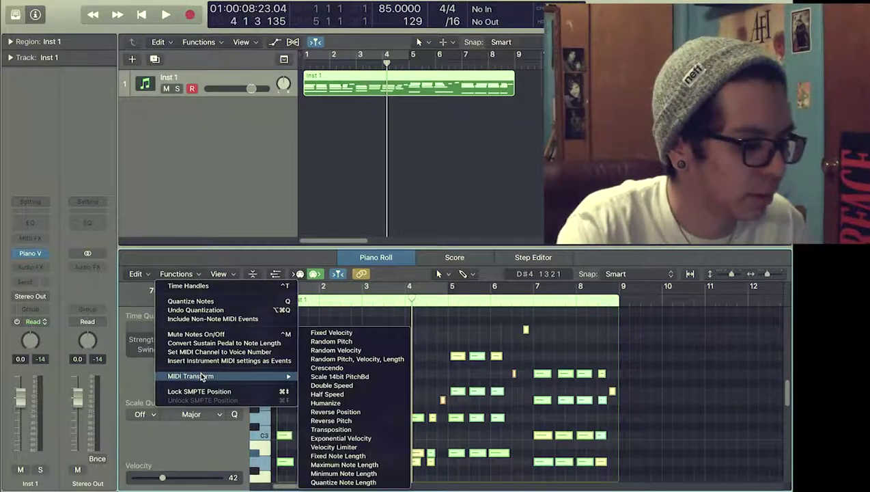
left_click(348, 403)
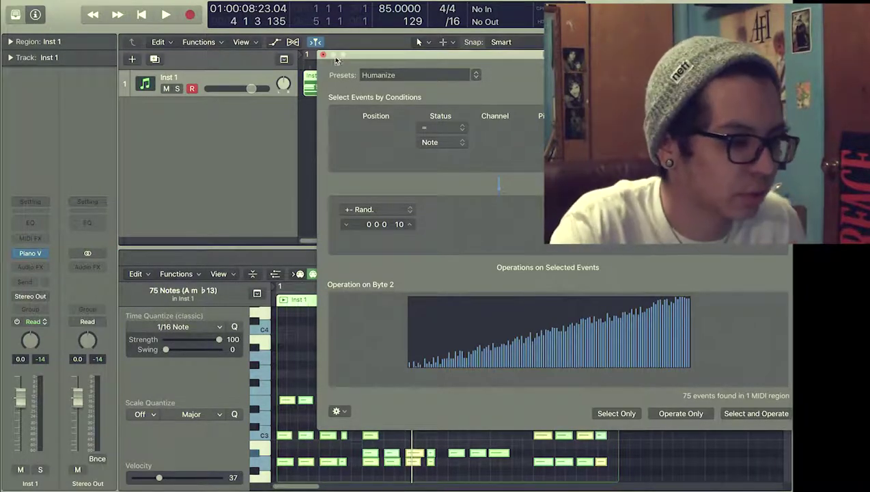
left_click(322, 54)
Step: Examine the start positions of the humanized chord notes around bar 4
key("super+Right")
key("super+Right")
key("super+Right")
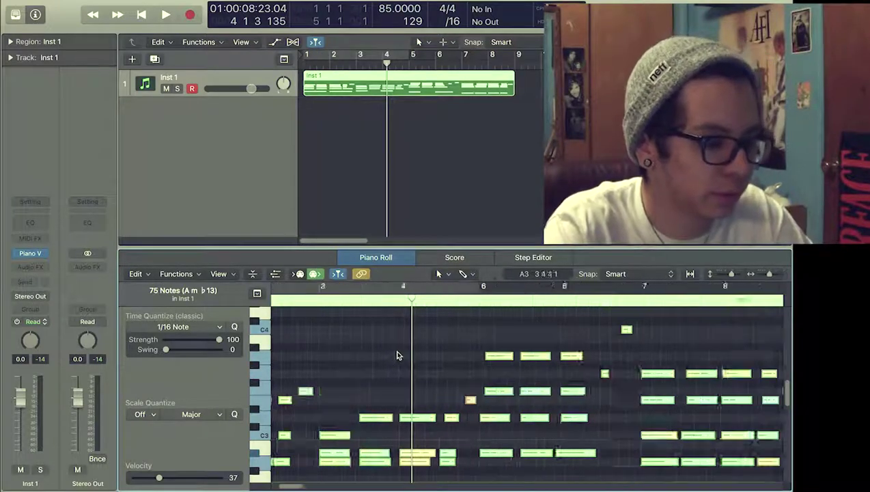
key("super+Left")
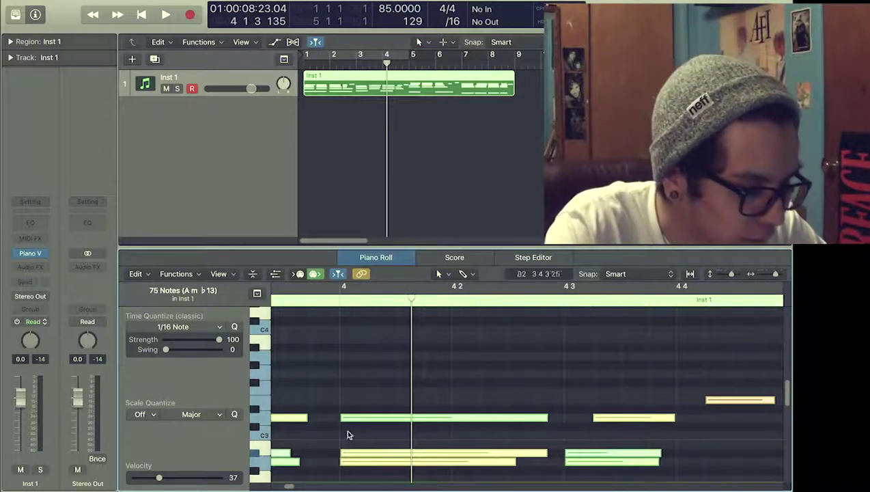
key("super+Right")
key("super+Right")
key("super+Right")
scroll(337, 426, "left", 5)
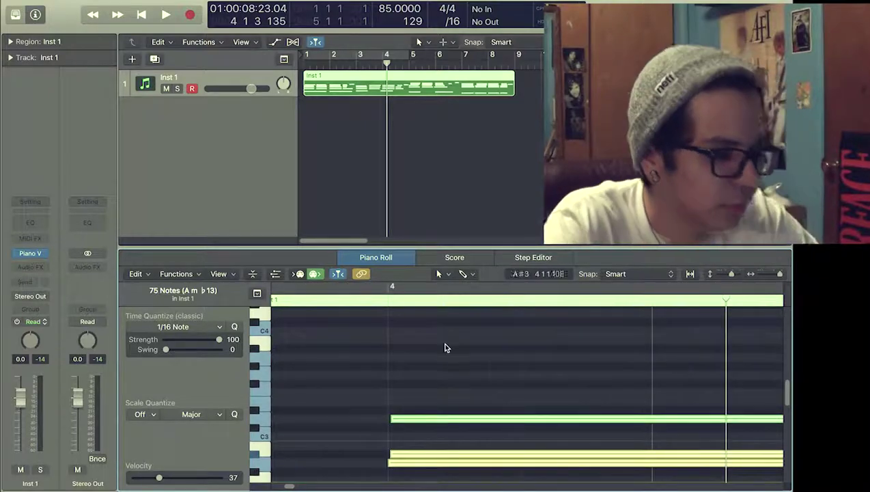
key("super+Left")
key("super+Left")
key("super+Left")
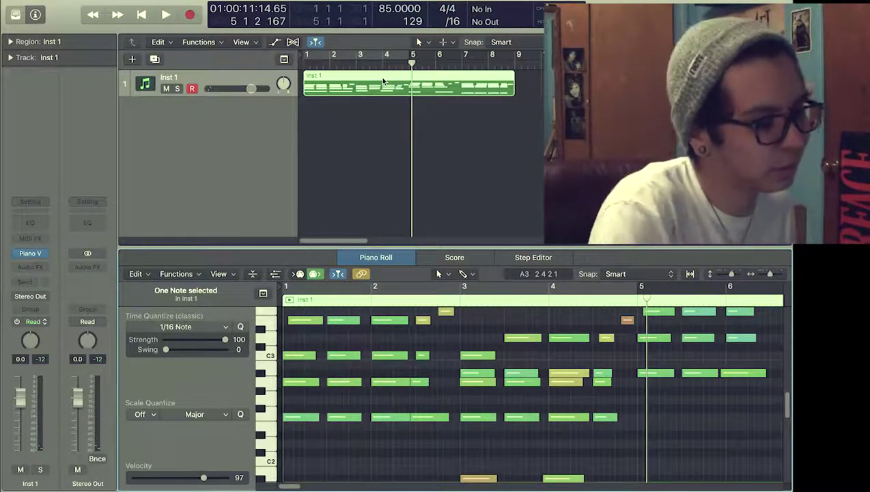
Step: Add a second instrument track and place a copy of the eight-bar chord region on it
double_click(202, 113)
left_click_drag(339, 90, 340, 117)
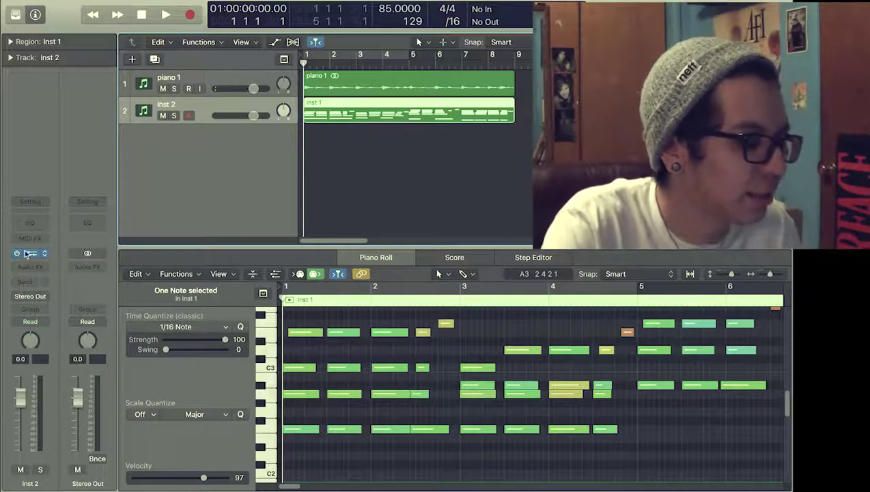
Step: Browse the Piano V presets for the second piano track
left_click(46, 253)
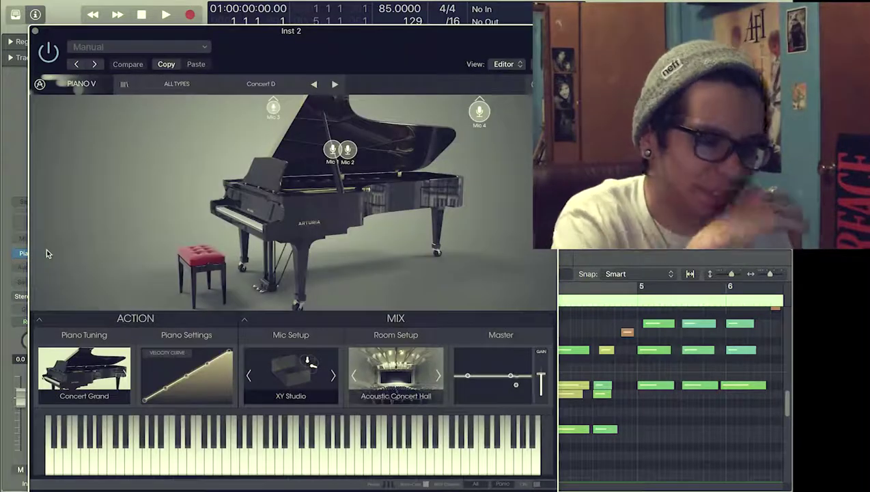
left_click(266, 83)
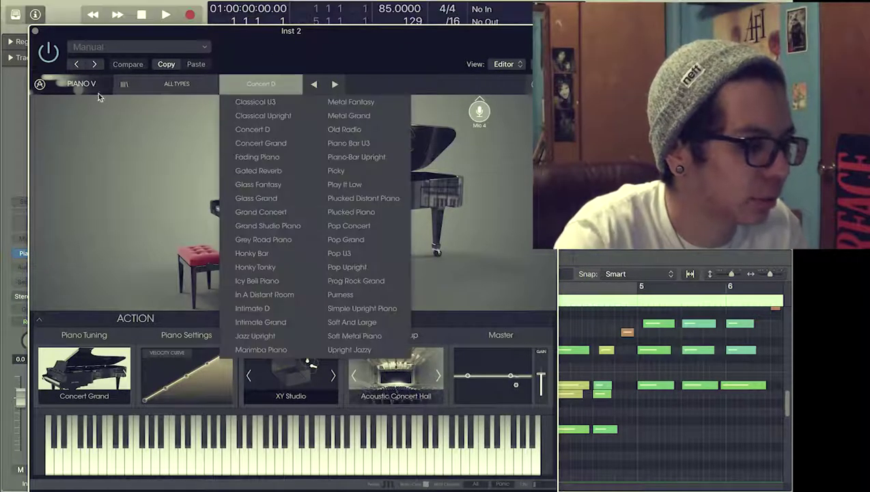
left_click(123, 83)
left_click(124, 83)
left_click(123, 83)
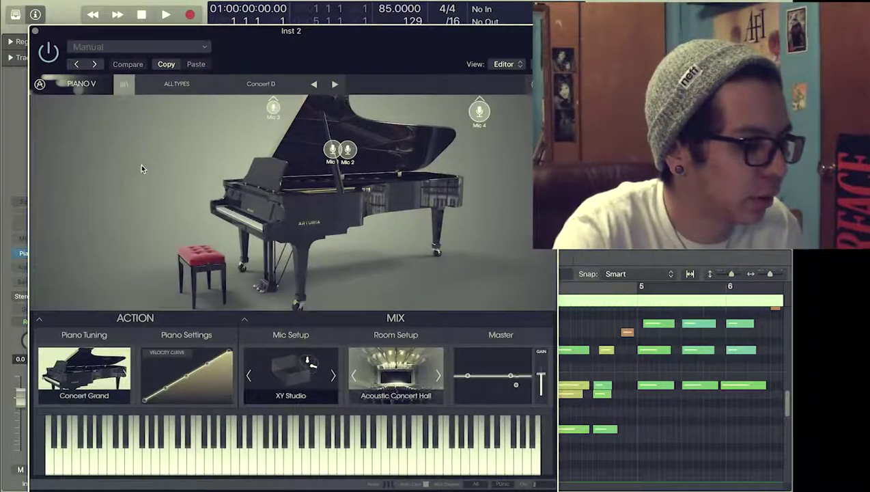
left_click(35, 31)
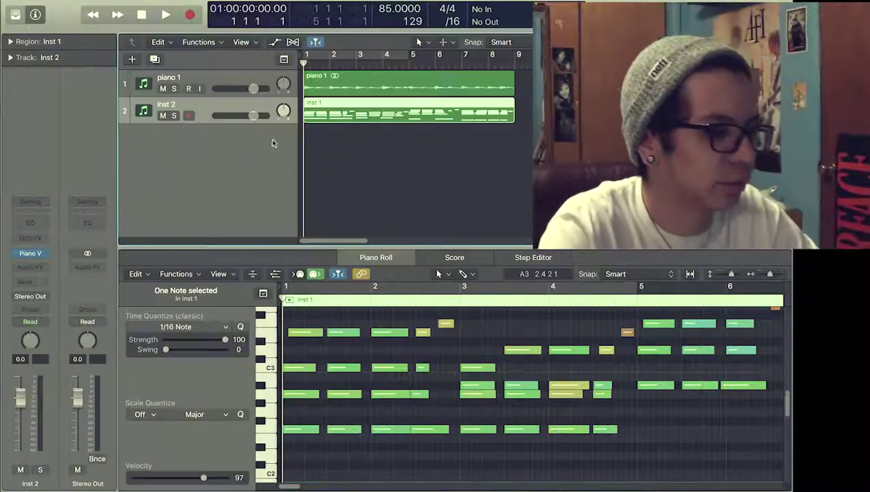
Step: Solo the second piano track, preview it, and bounce its region in place as "fading piano"
left_click(173, 116)
key("space")
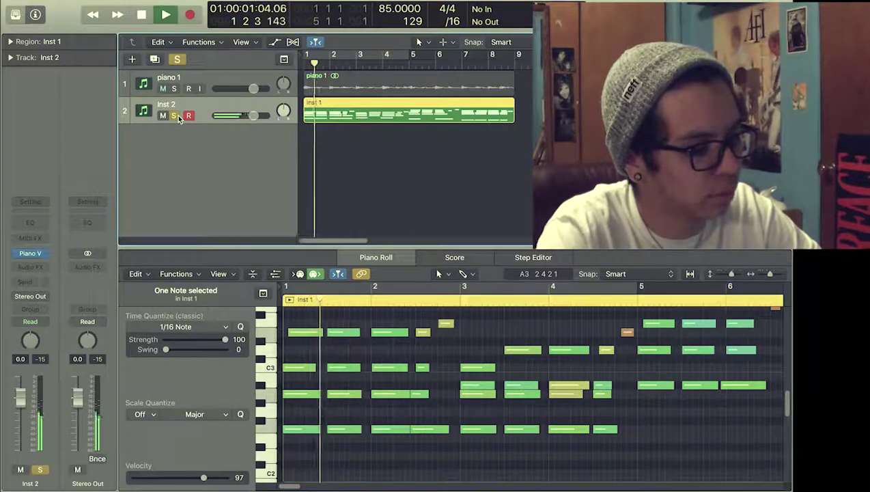
key("space")
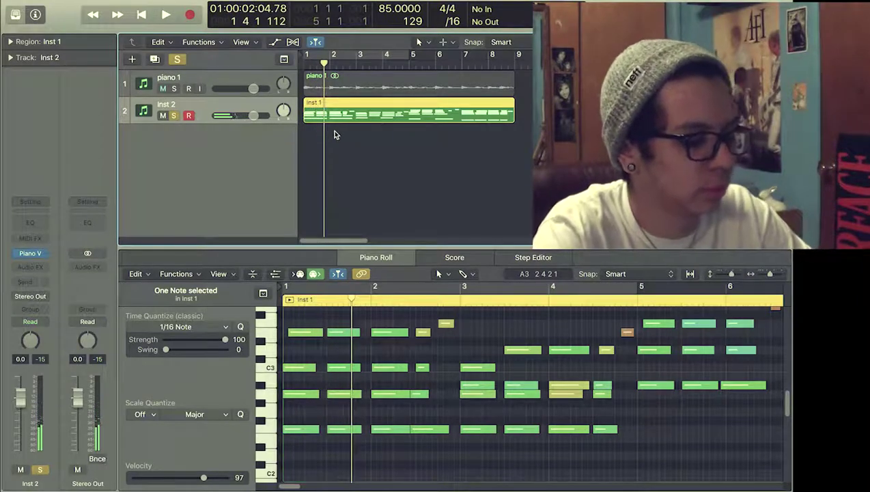
key("ctrl+b")
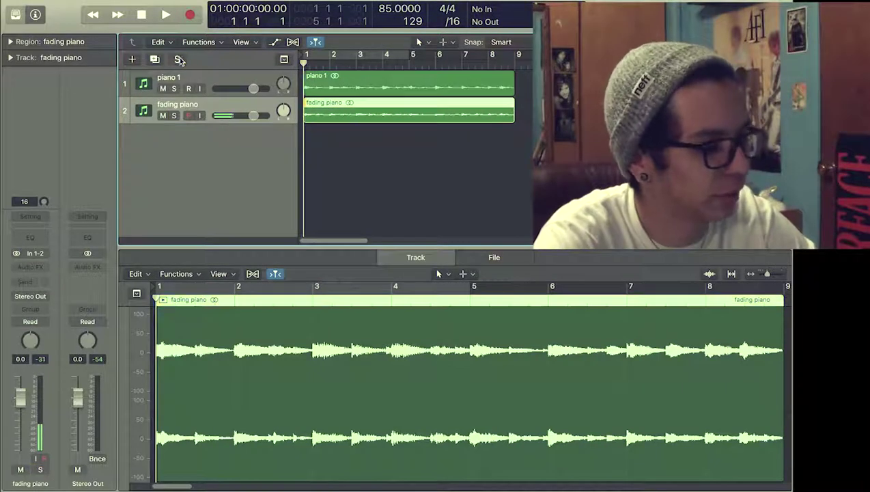
Step: Lower the volumes of both bounced piano tracks during playback, setting fading piano to -3.5 dB
key("space")
left_click_drag(253, 116, 250, 88)
key("space")
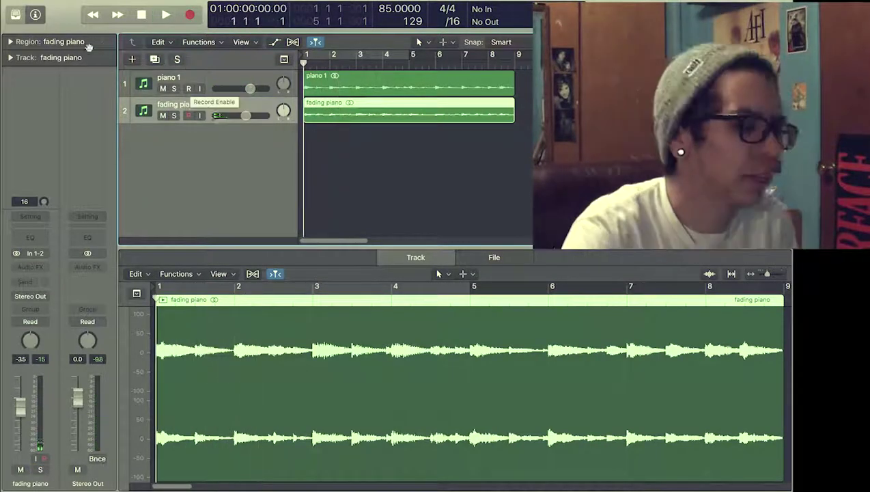
Step: Add one software instrument track, and audition Upright Baby Bass, Upright Ballad Bass, Thumb Bass and Subby Bass on it
left_click(133, 59)
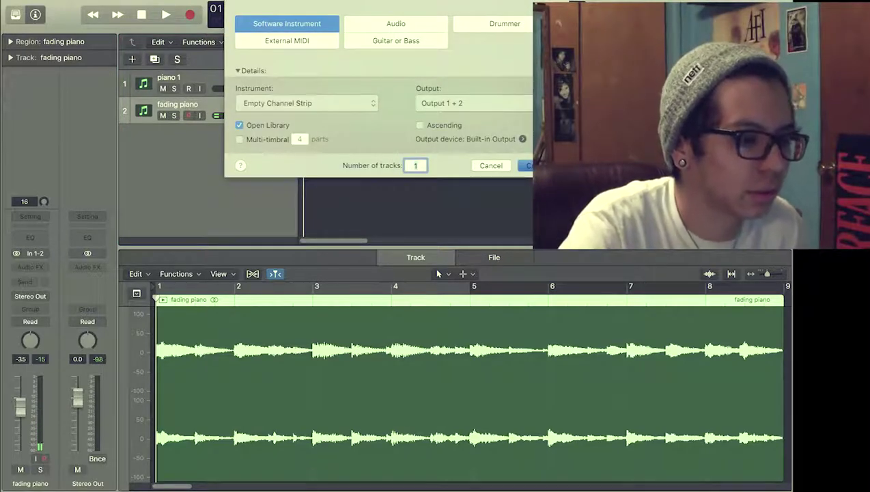
key("Return")
left_click(145, 280)
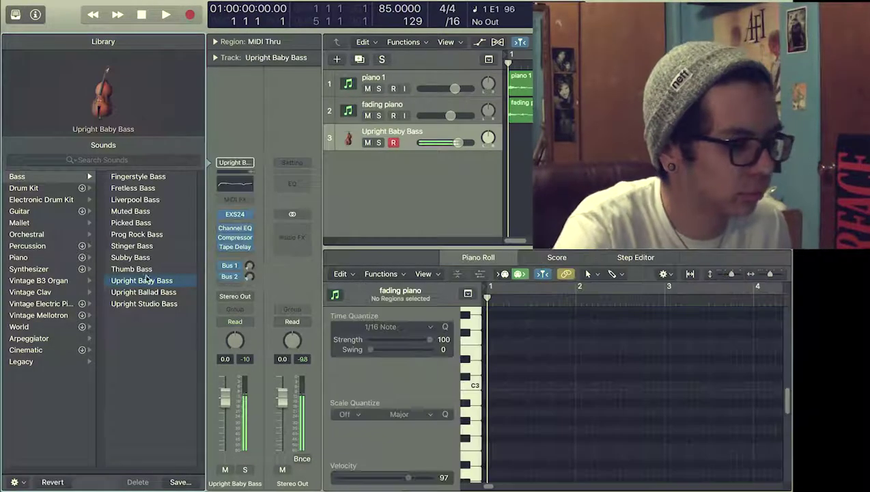
left_click(148, 292)
left_click(131, 269)
left_click(130, 257)
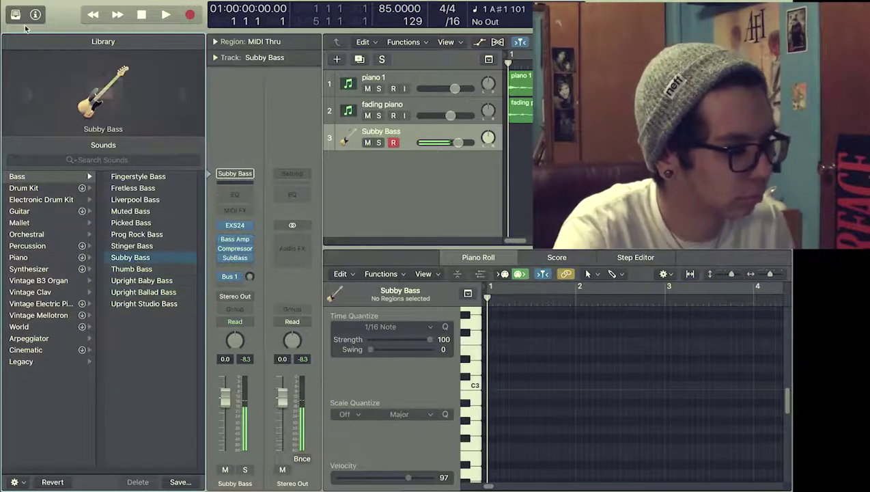
Step: Audition more bass patches, including Fretless, Stinger, Upright Ballad and Upright Studio Bass, playing along with the piano tracks
left_click(153, 191)
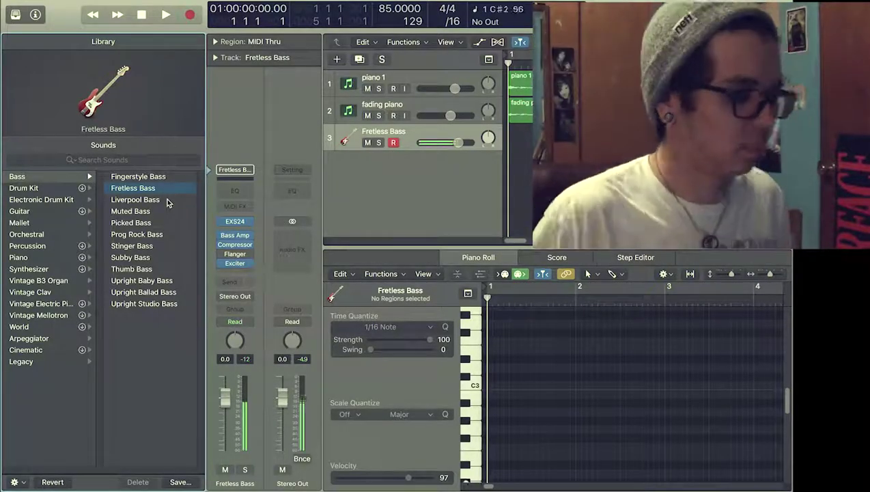
left_click(130, 257)
left_click(132, 245)
left_click(143, 292)
key("space")
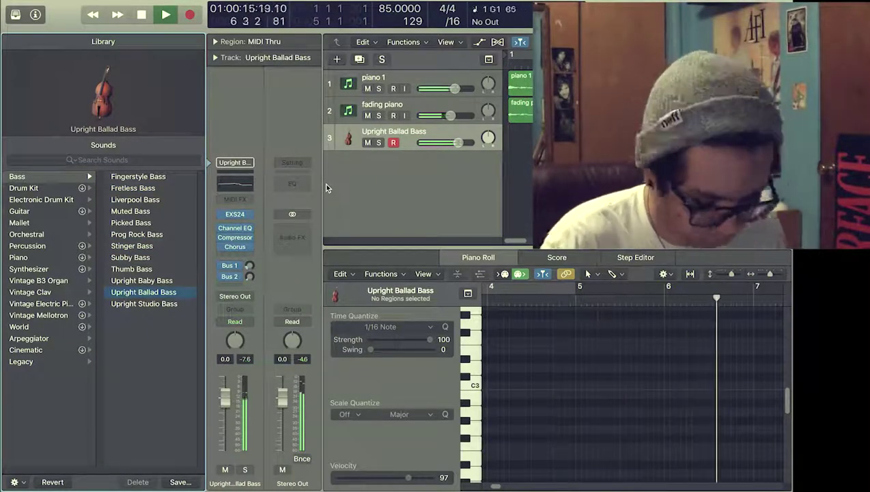
key("space")
left_click(143, 304)
left_click(142, 280)
left_click(131, 269)
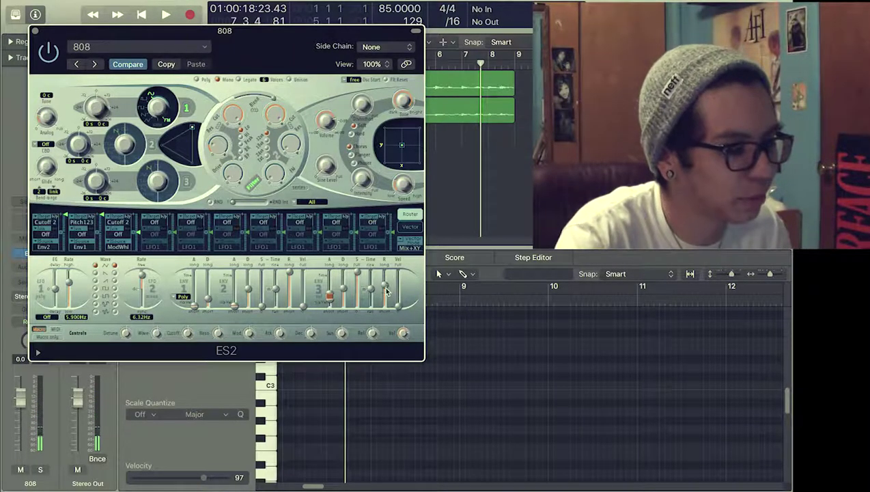
Step: Adjust the release of envelope 3 in the 808 track's ES2, and record an eight-bar 808 bass line
left_click_drag(387, 295, 386, 289)
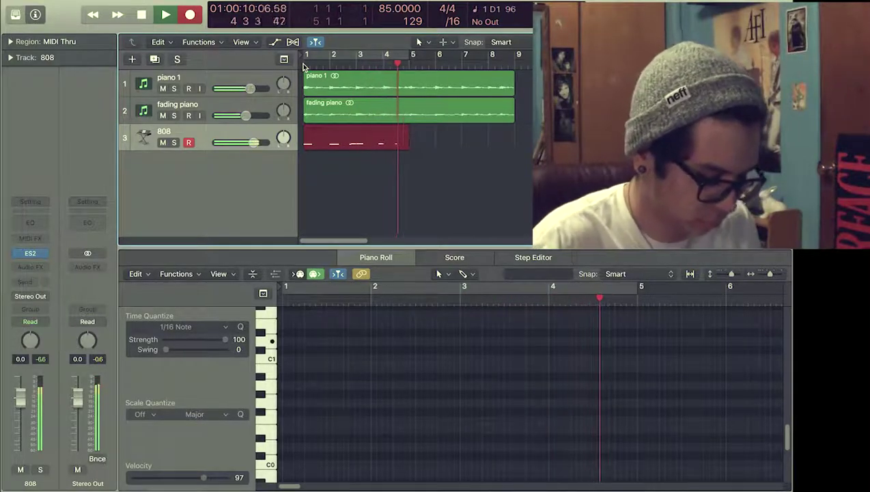
key("space")
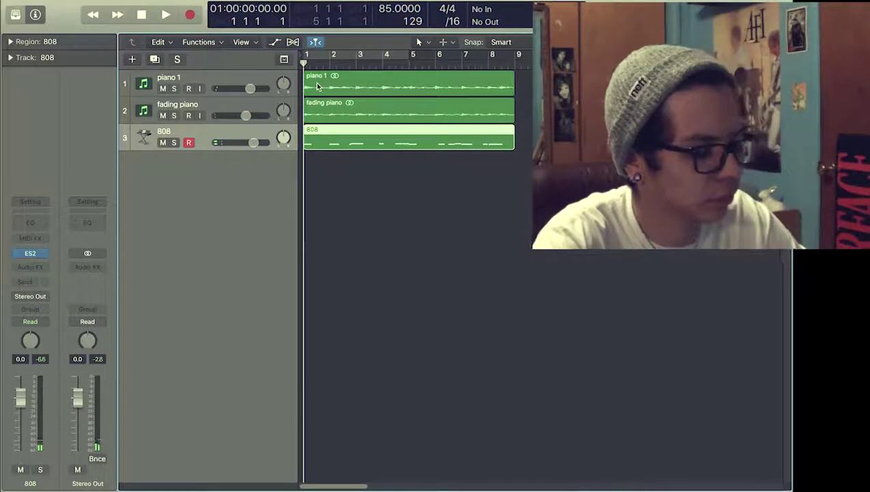
Step: Set up a software instrument drum track with the snaps sampler instrument, and open that instrument for editing from EXS24
key("alt+super+s")
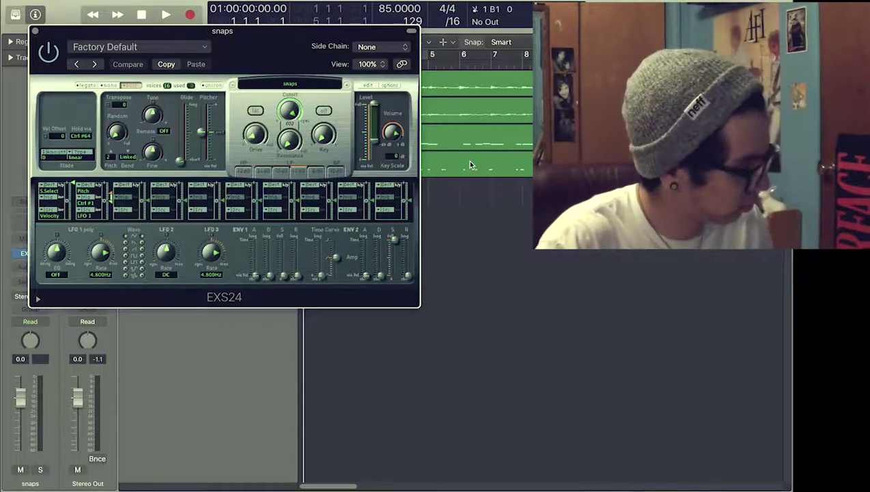
left_click_drag(274, 72, 276, 91)
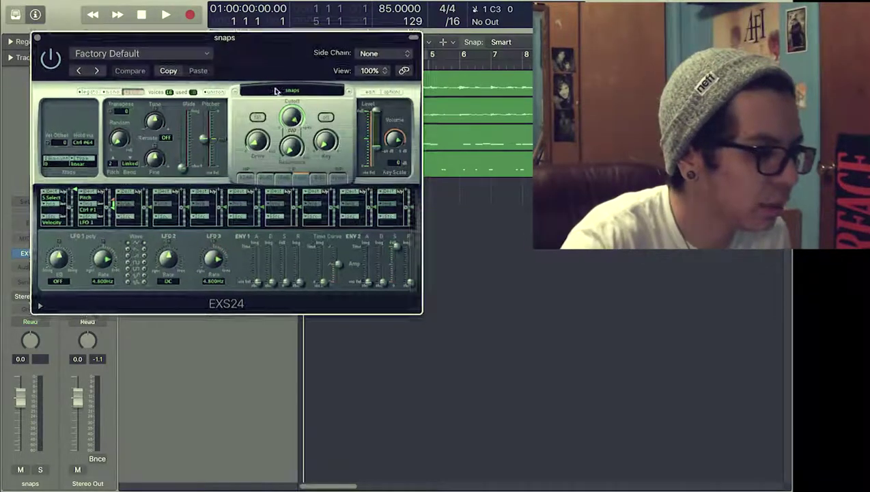
left_click_drag(281, 56, 513, 224)
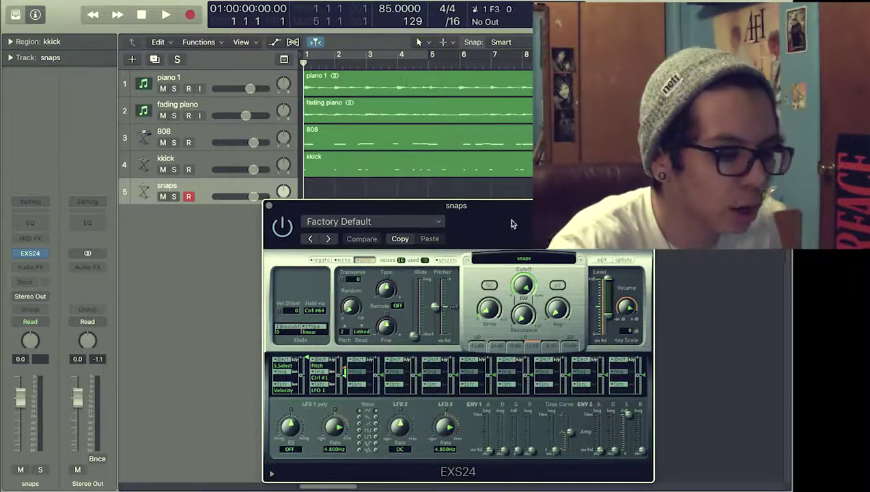
left_click(601, 260)
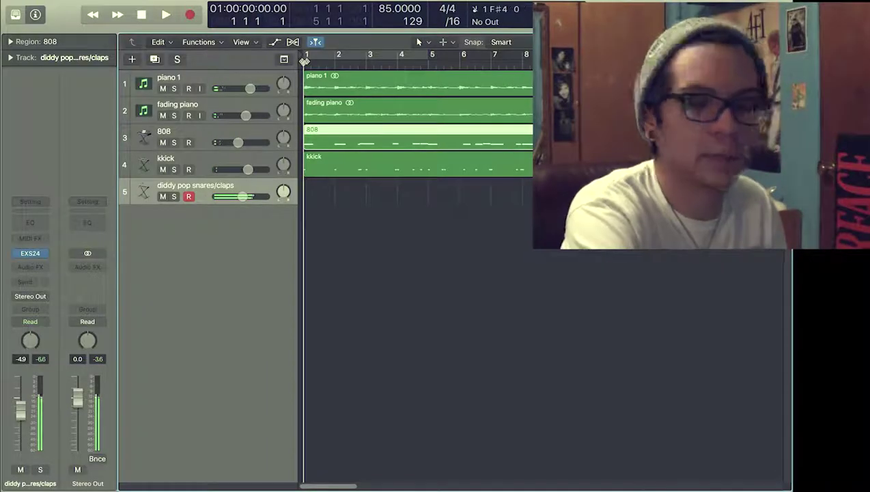
Step: Record the diddy pop snares/claps part on track 5 and a clap part on track 6
key("r")
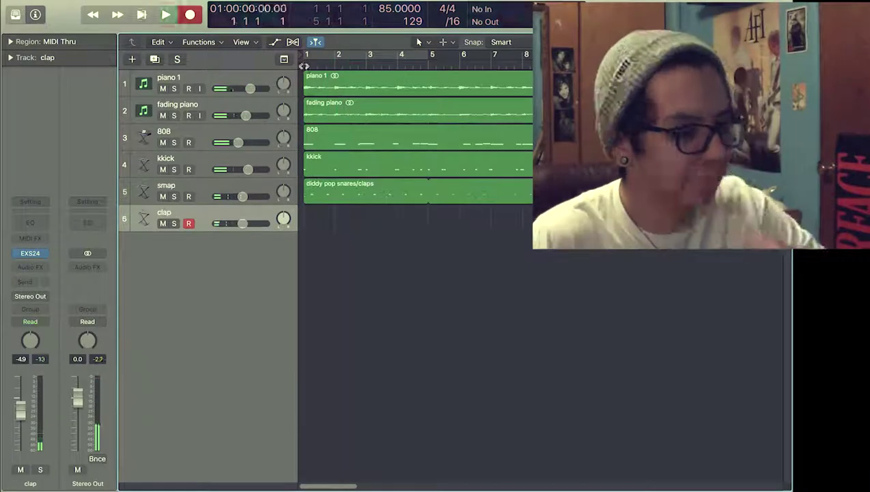
key("r")
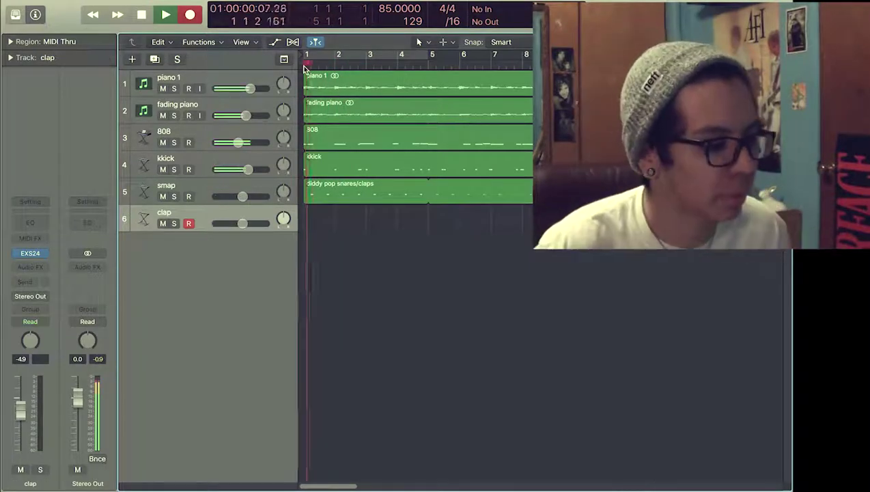
Step: Extend the clap part on track 6 so that it fills all eight bars
left_click_drag(446, 212, 478, 221)
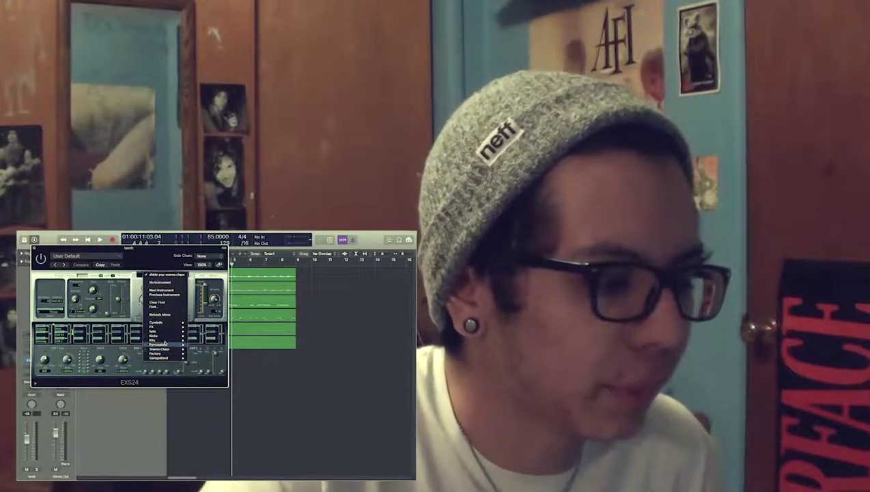
Step: Load a tambourine instrument from the Percussion category into the tamb track's EXS24, and close the plug-in window
mouse_move(164, 337)
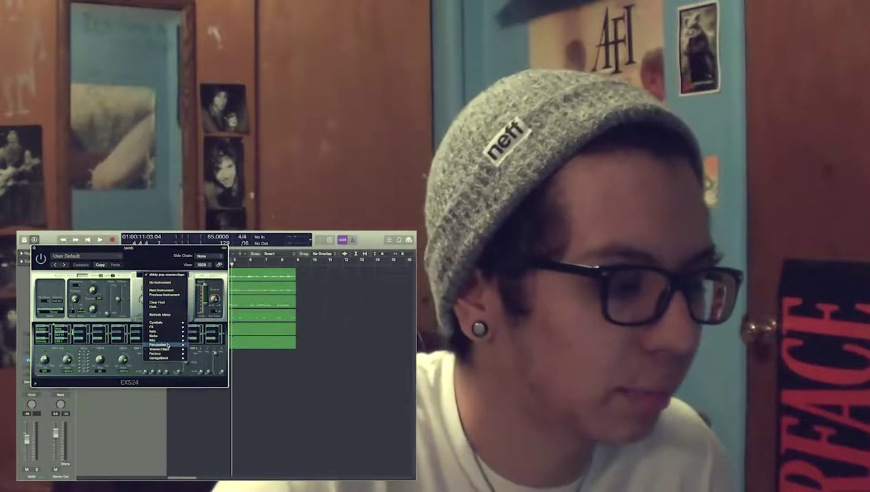
left_click(202, 354)
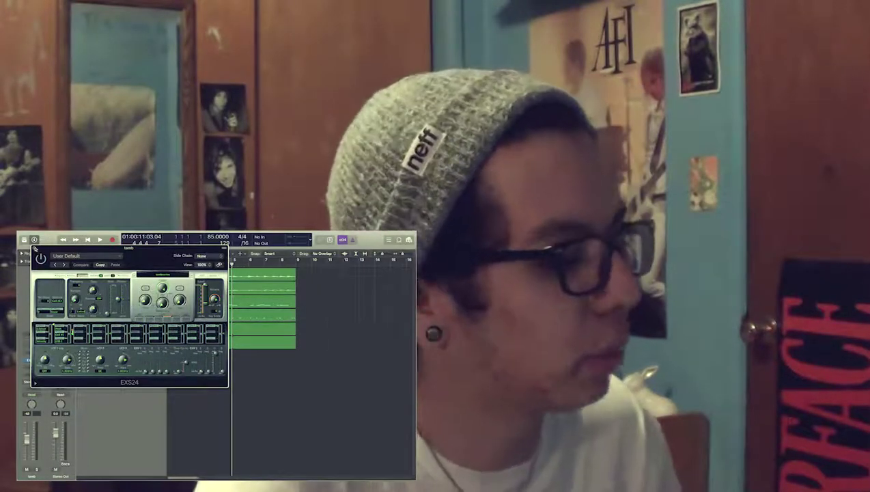
left_click(35, 250)
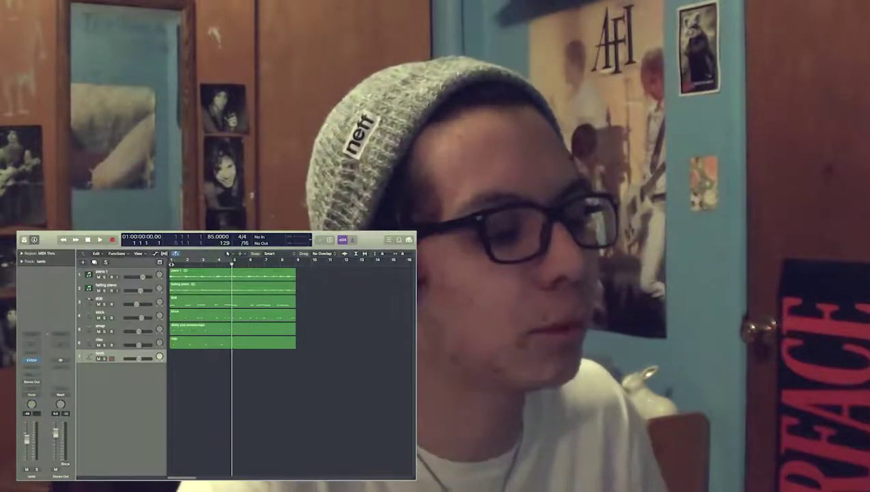
Step: Record a four-bar tambourine part on track 7 from bar 1, and extend it to eight bars
left_click(172, 263)
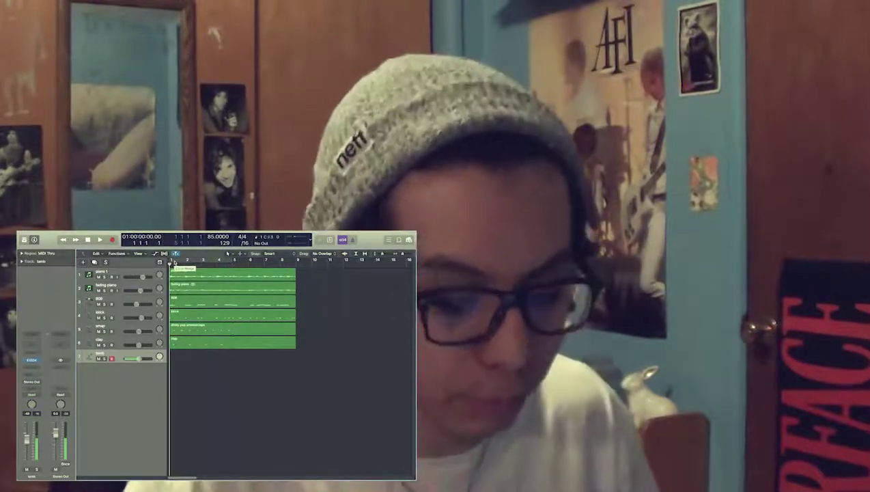
key("r")
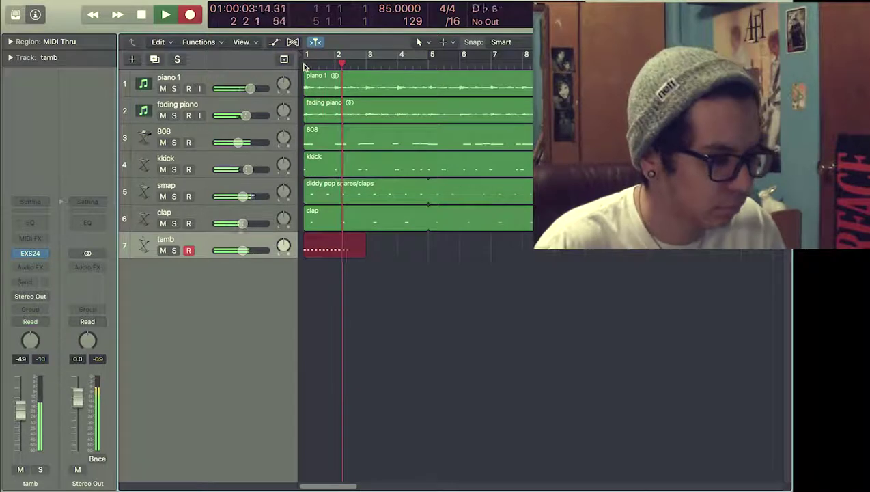
key("space")
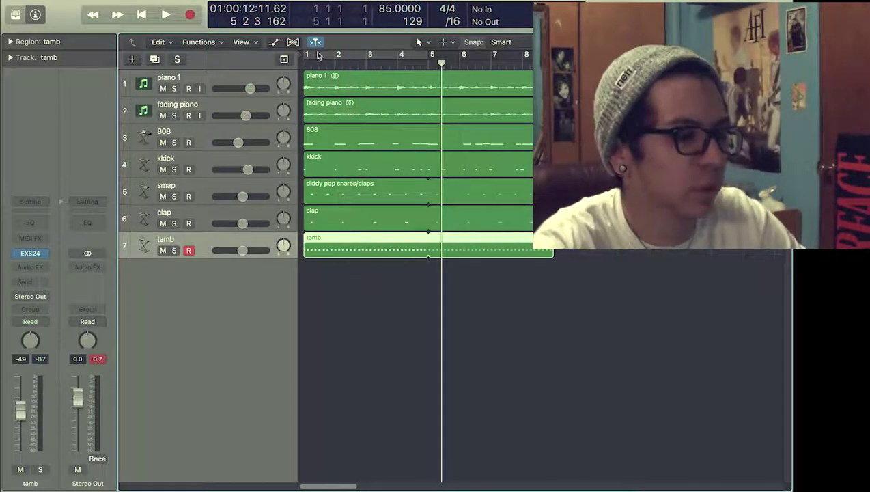
key("super+d")
key("Return")
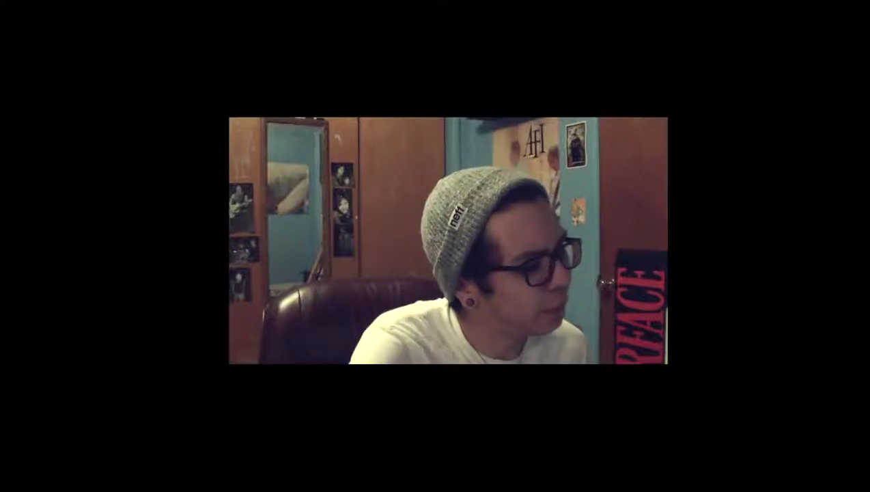